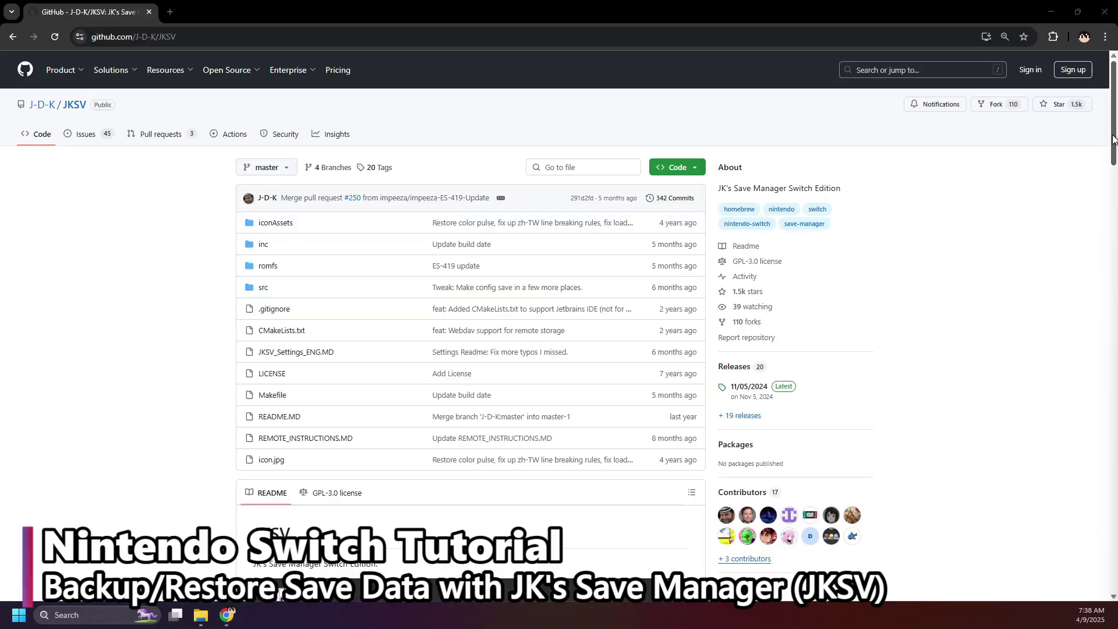
# Scroll the J-D-K/JKSV GitHub page to its README, then view another user's saved titles in JKSV.
pyautogui.moveTo(1114, 140); pyautogui.dragTo(1107, 220)
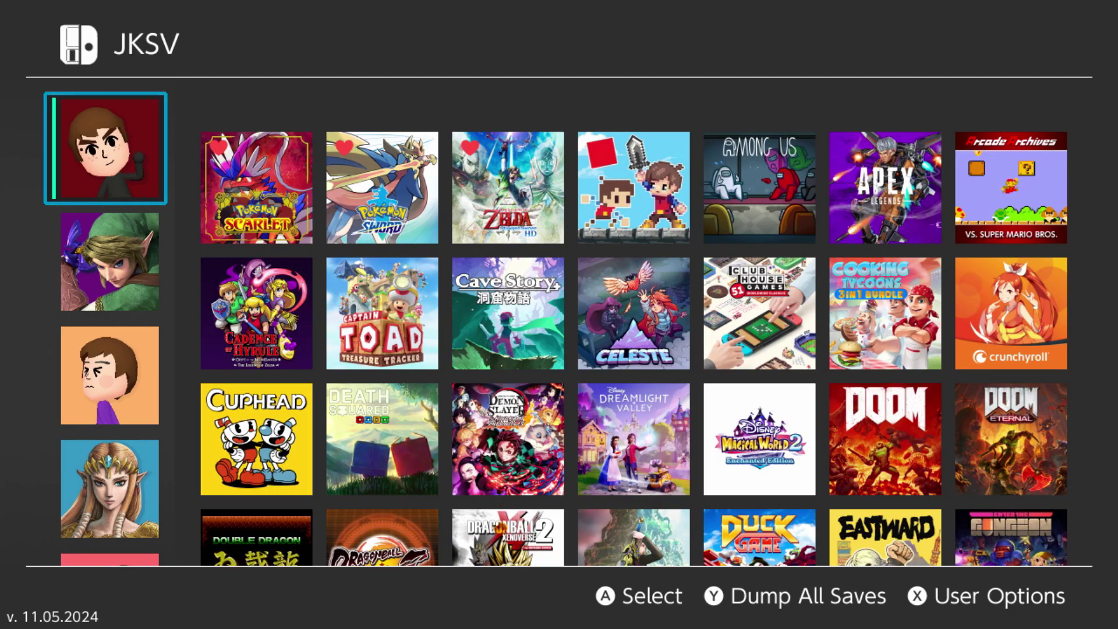
pyautogui.press('Return')
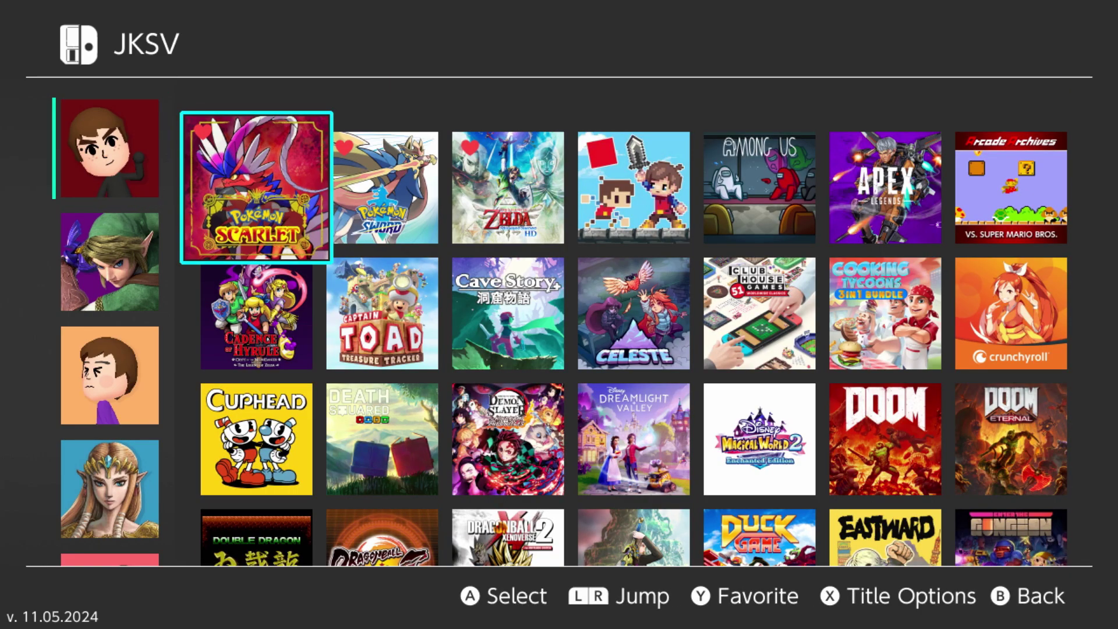
pyautogui.press('Escape')
pyautogui.press('Down')
pyautogui.press('Down')
pyautogui.press('Down')
pyautogui.press('Down')
pyautogui.press('Down')
pyautogui.press('Down')
pyautogui.press('Down')
pyautogui.press('Return')
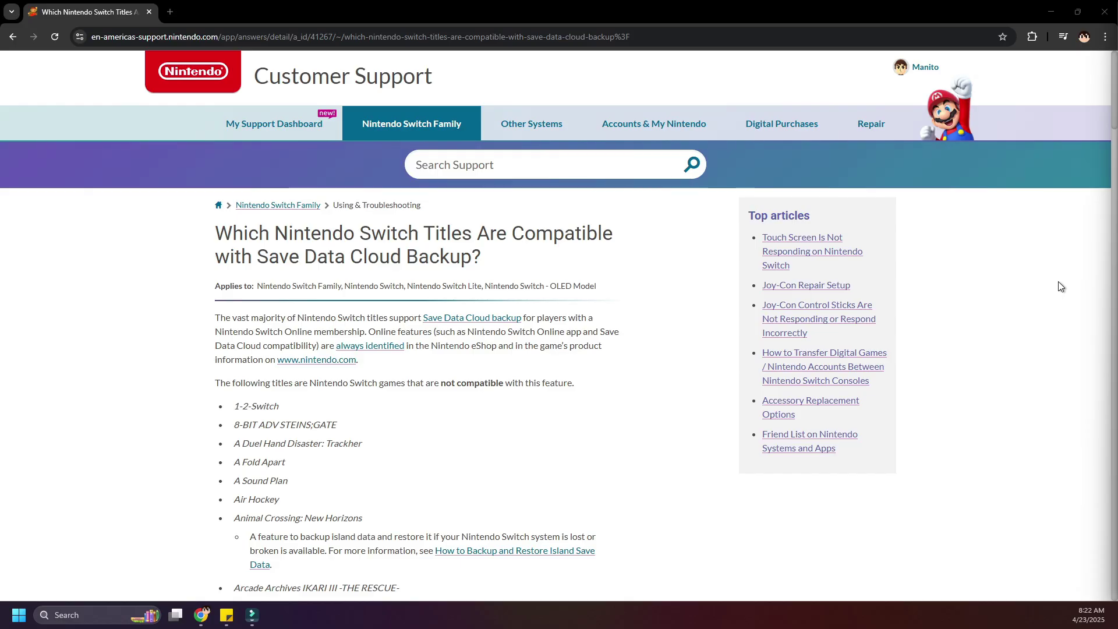
# Scroll the Save Data Cloud backup article down through the list of incompatible Switch titles.
pyautogui.scroll(-8, 1057, 281)
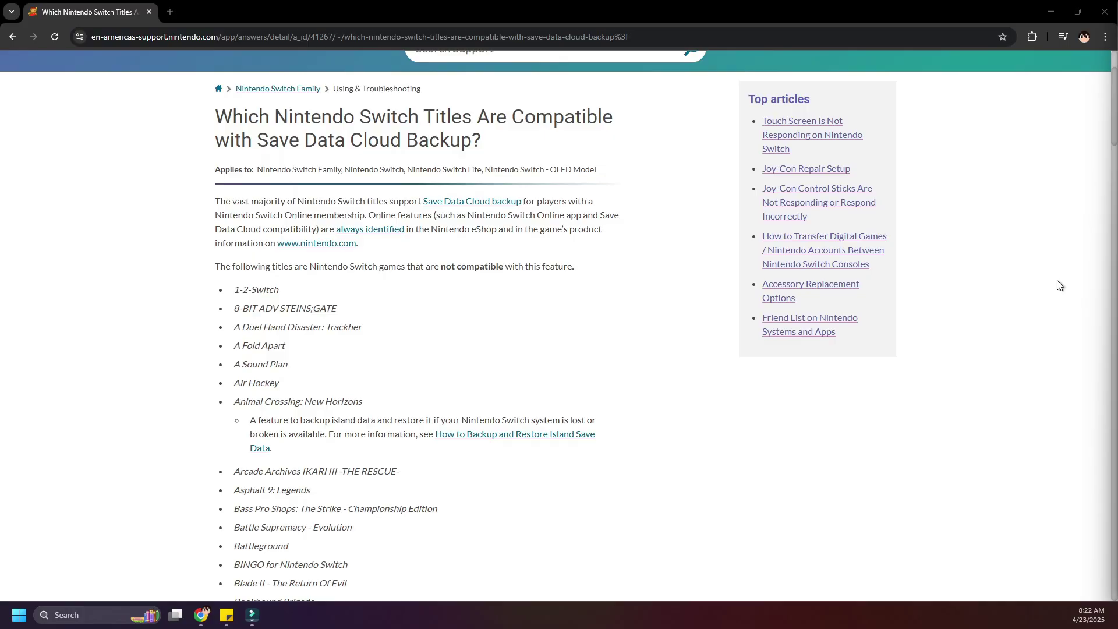
pyautogui.scroll(-8, 1057, 281)
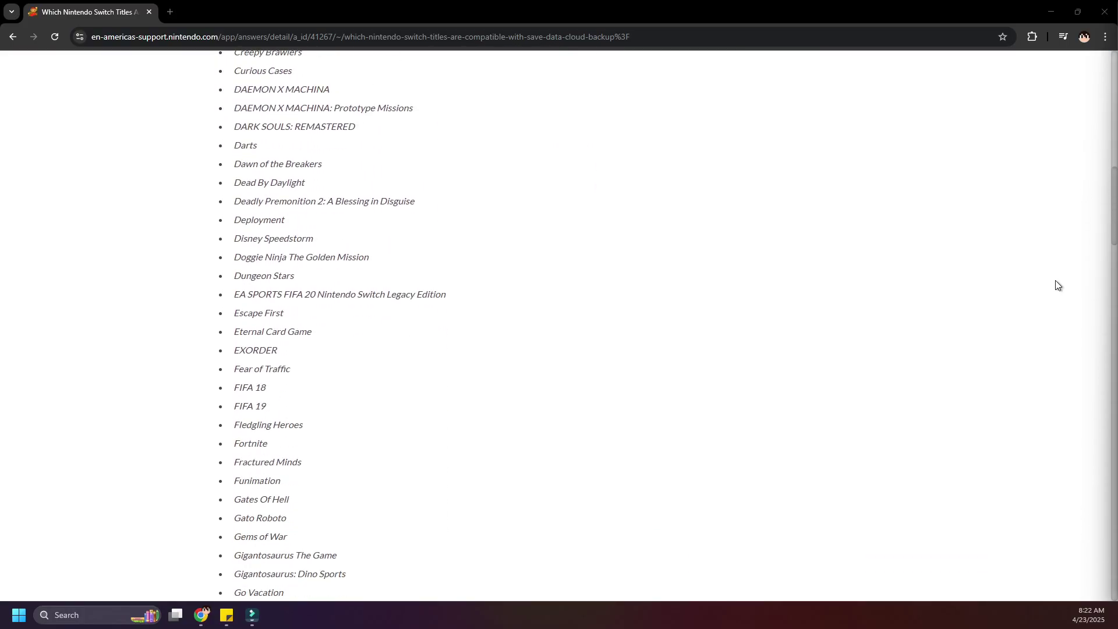
pyautogui.scroll(-10, 1055, 281)
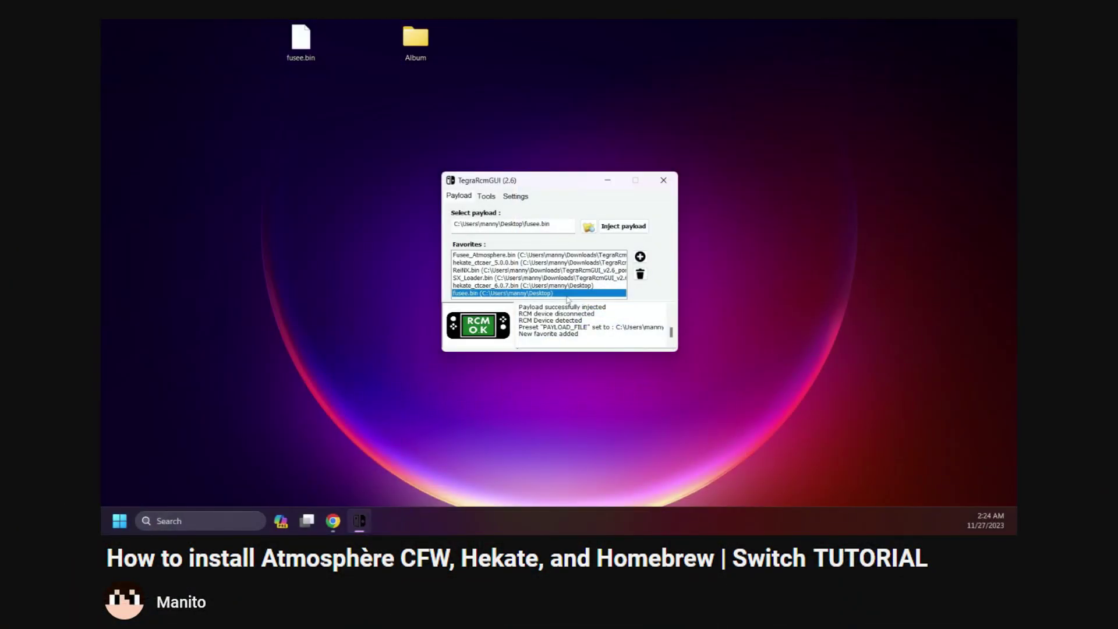
# In the Atmosphère tutorial, inject the payload with TegraRcmGUI to boot custom firmware.
pyautogui.doubleClick(569, 293)
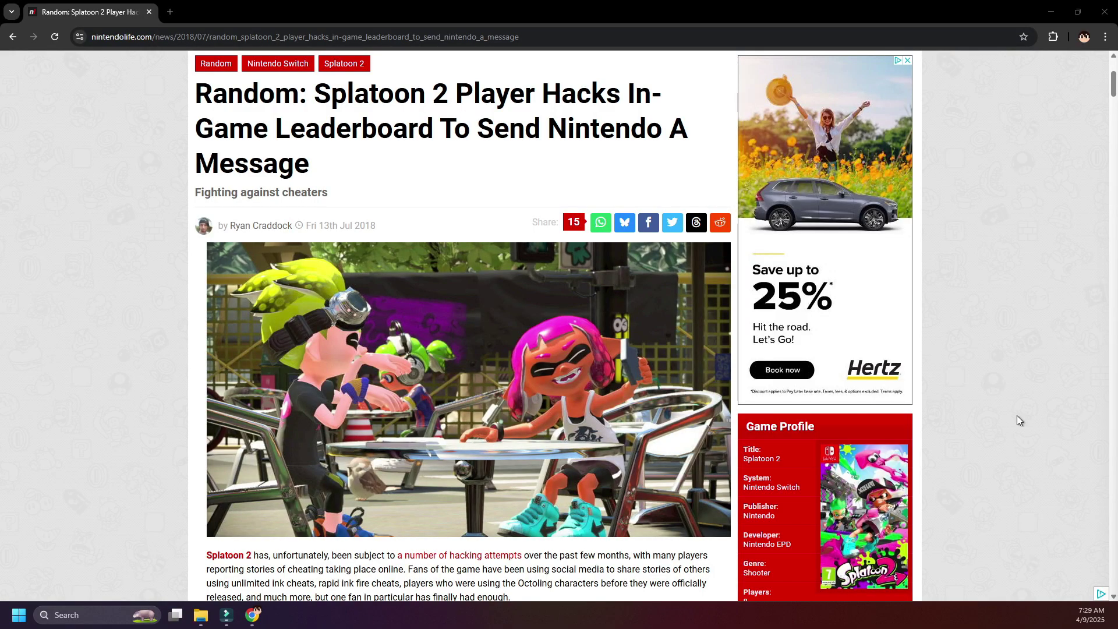
# Scroll the Splatoon 2 article down to the 'Please Add Anti Cheat' Top Players leaderboard image.
pyautogui.scroll(-6, 955, 273)
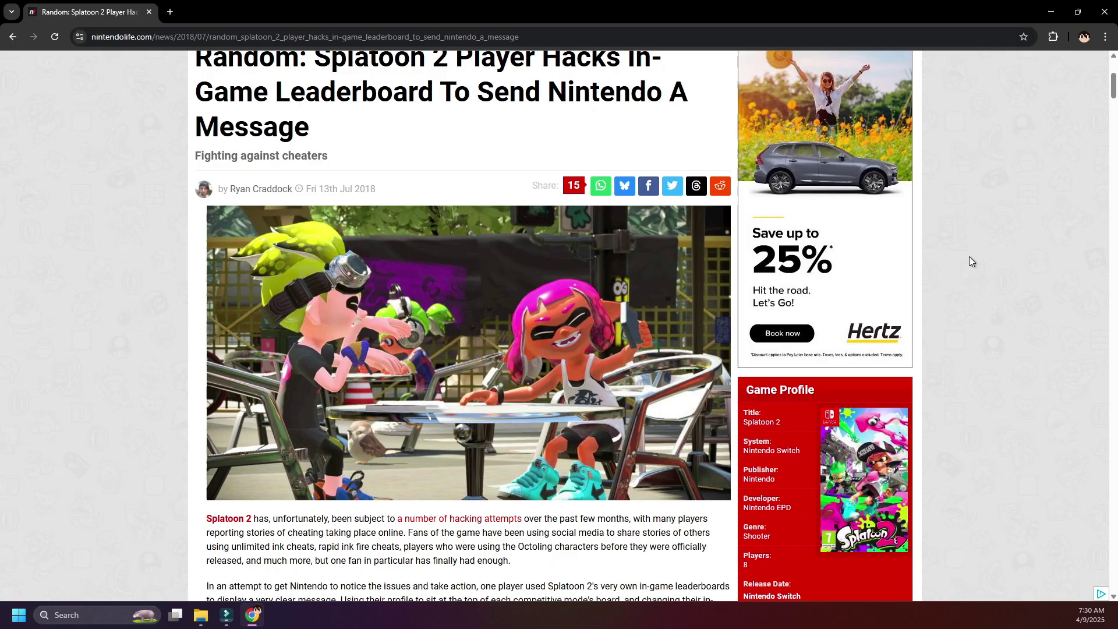
pyautogui.scroll(-2, 971, 260)
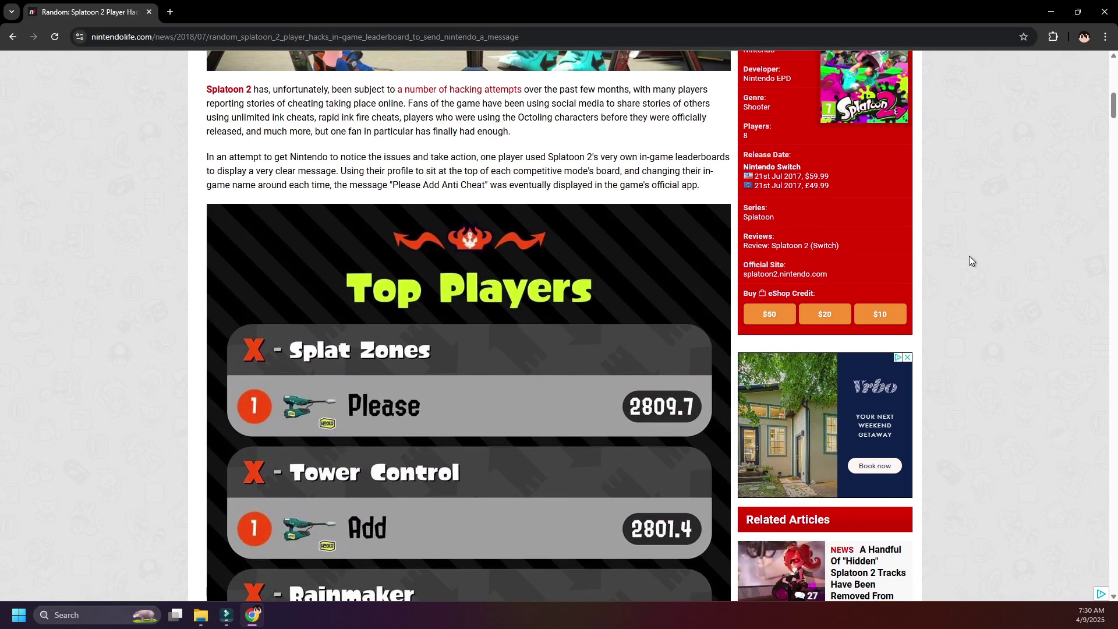
pyautogui.scroll(-3, 971, 260)
pyautogui.scroll(-1, 970, 260)
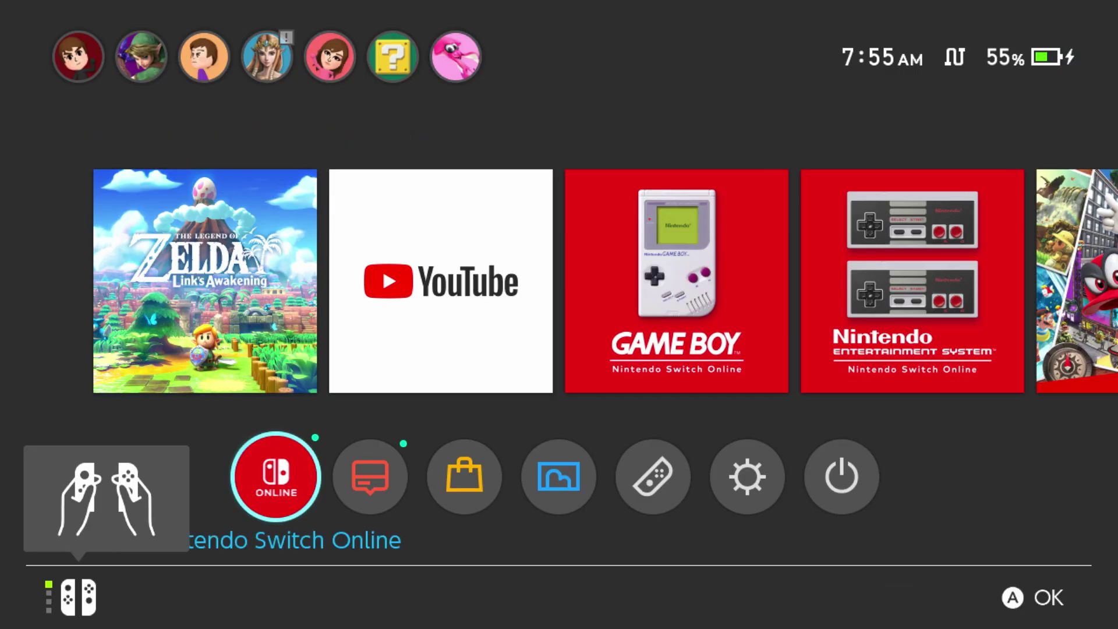
# Open System Settings > Data Management > Delete Save Data from the HOME Menu.
pyautogui.press('Right')
pyautogui.press('Right')
pyautogui.press('Right')
pyautogui.press('Right')
pyautogui.press('Right')
pyautogui.press('Return')
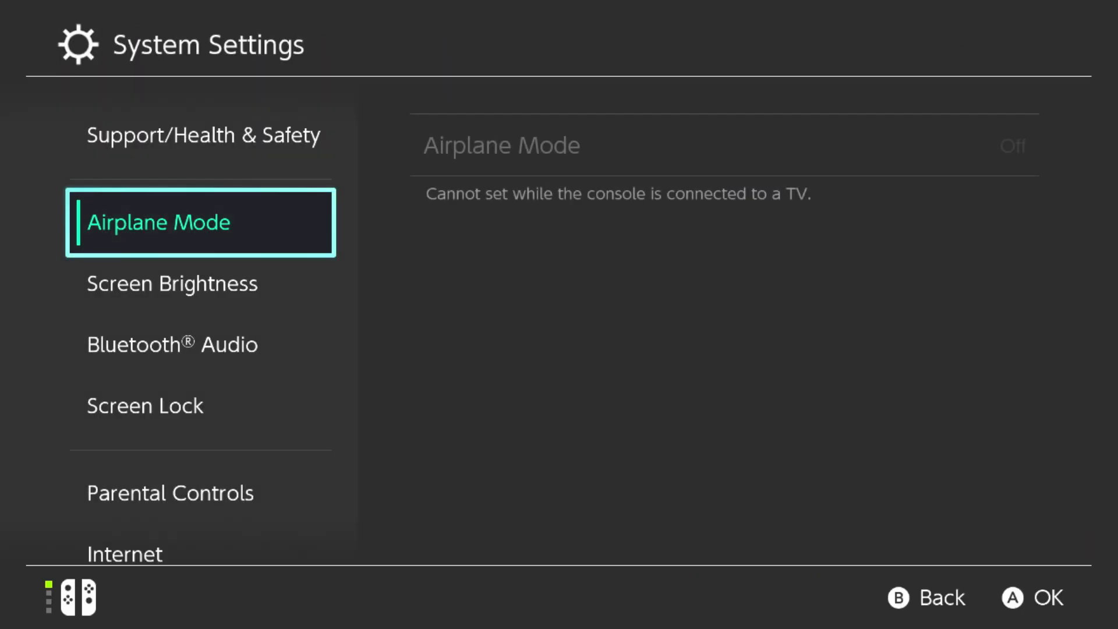
pyautogui.press('Down')
pyautogui.press('Down')
pyautogui.press('Down')
pyautogui.press('Down')
pyautogui.press('Down')
pyautogui.press('Down')
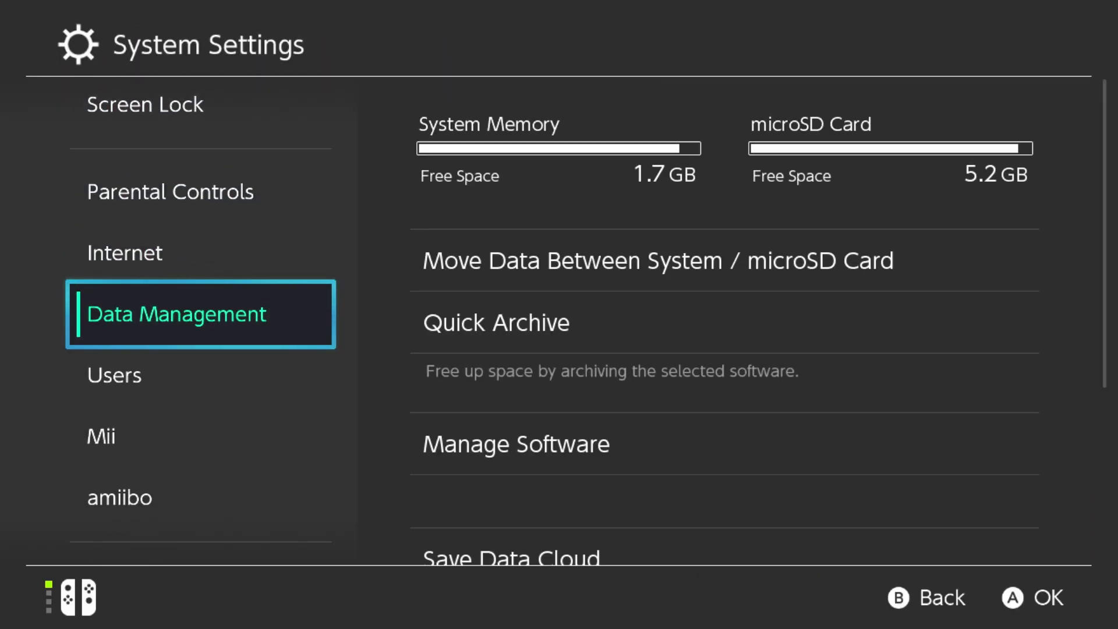
pyautogui.press('Right')
pyautogui.press('Down')
pyautogui.press('Down')
pyautogui.press('Down')
pyautogui.press('Down')
pyautogui.press('Down')
pyautogui.press('Down')
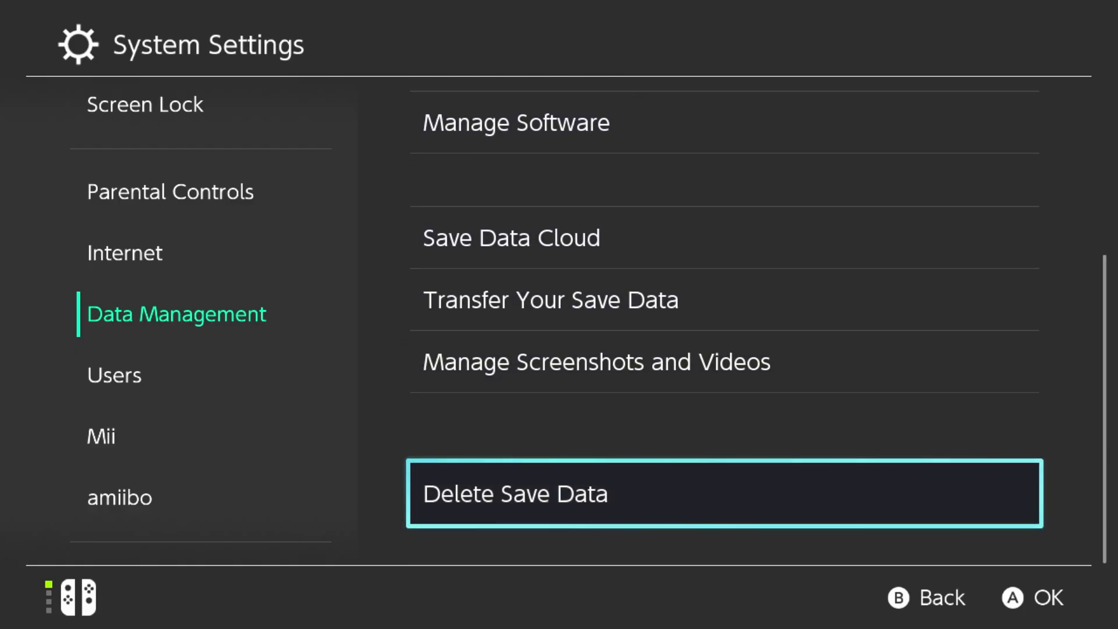
pyautogui.press('Return')
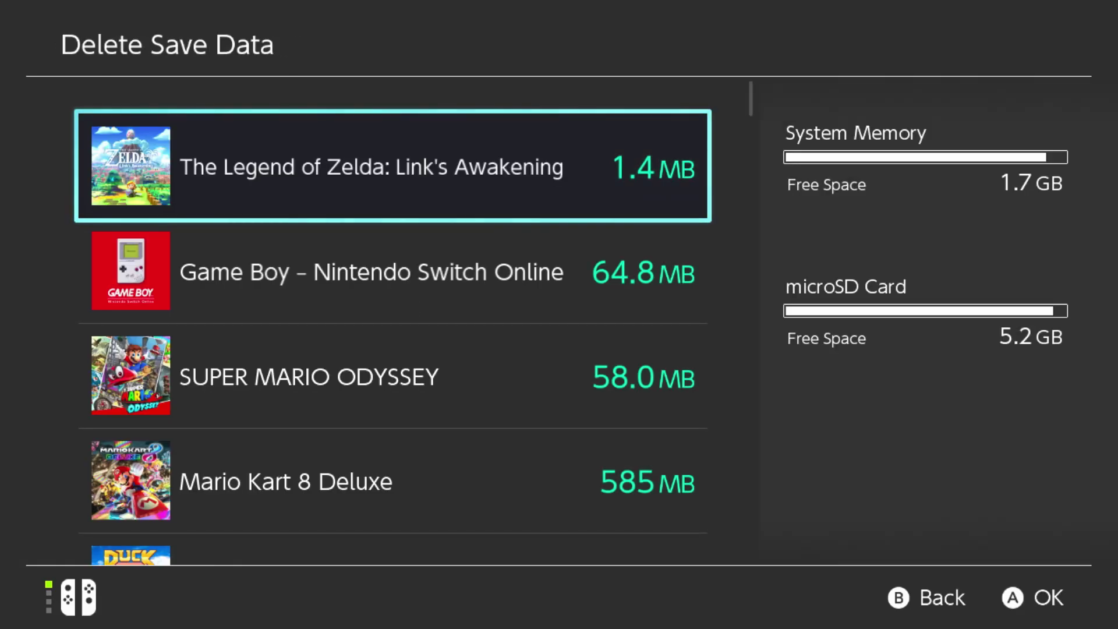
# Open Minecraft's 2.0 GB save entry, then return to the save list.
pyautogui.press('Down')
pyautogui.press('Down')
pyautogui.press('Down')
pyautogui.press('Down')
pyautogui.press('Down')
pyautogui.press('Down')
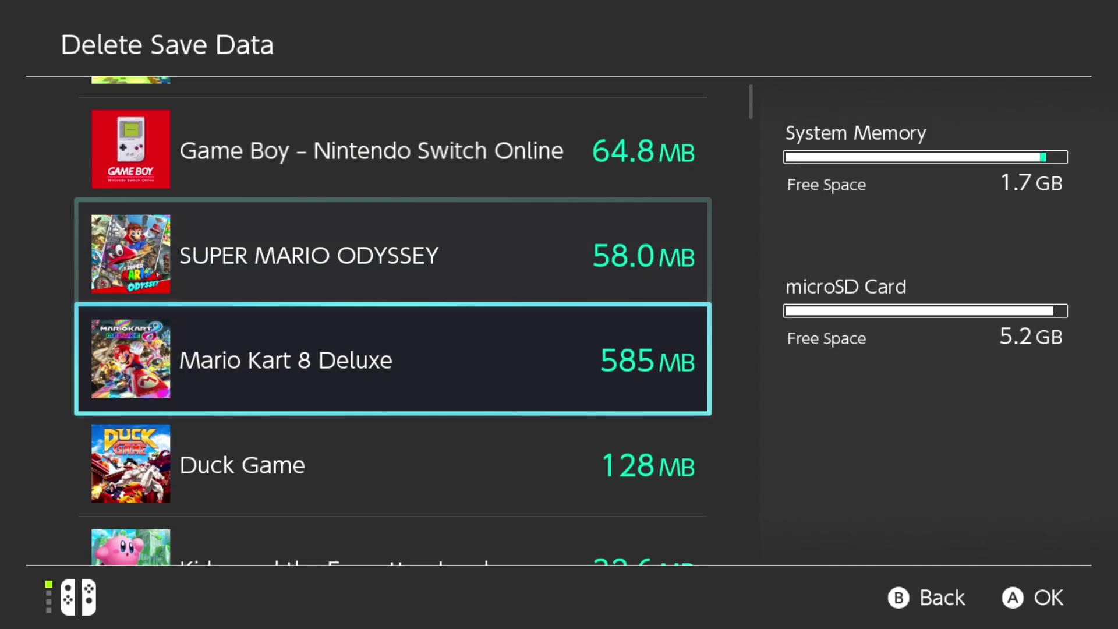
pyautogui.press('Down')
pyautogui.press('Down')
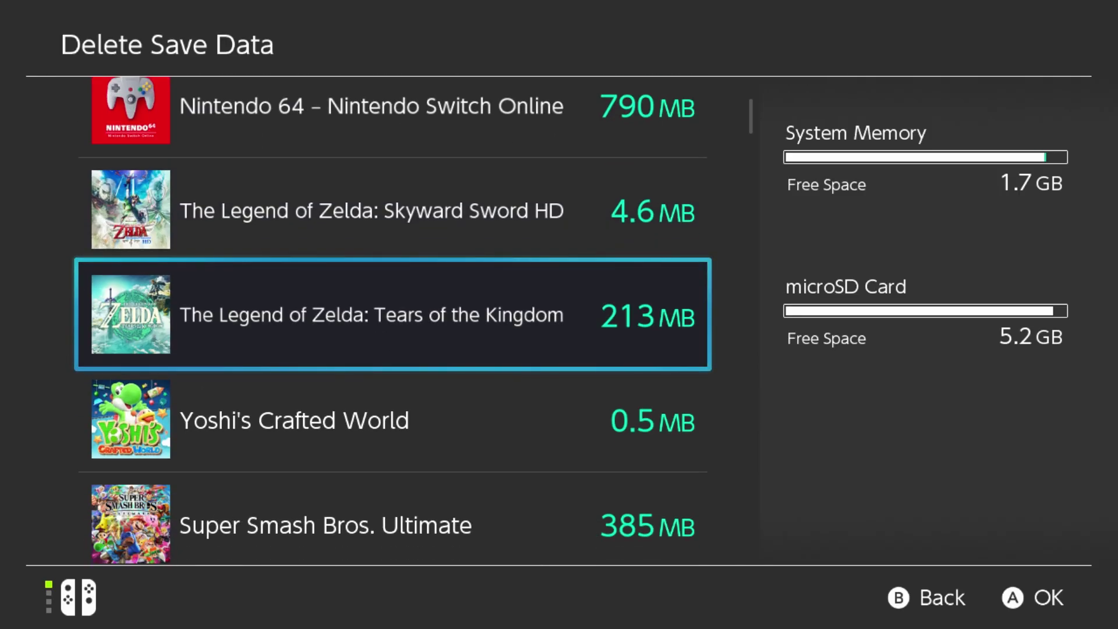
pyautogui.press('Down')
pyautogui.press('Down')
pyautogui.press('Down')
pyautogui.press('Down')
pyautogui.press('Down')
pyautogui.press('Down')
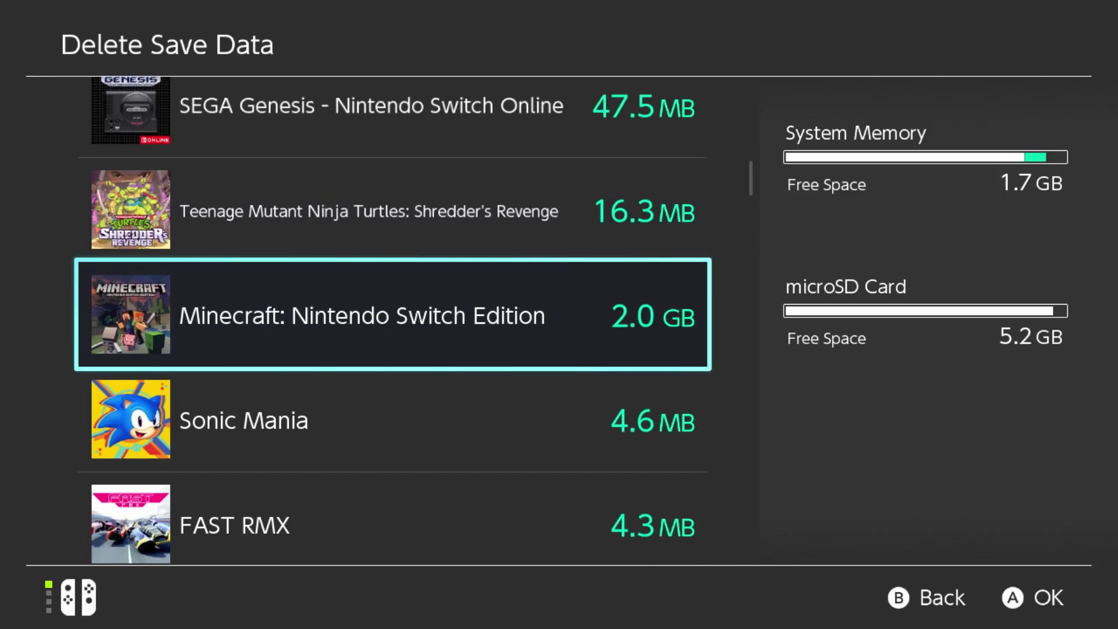
pyautogui.press('Return')
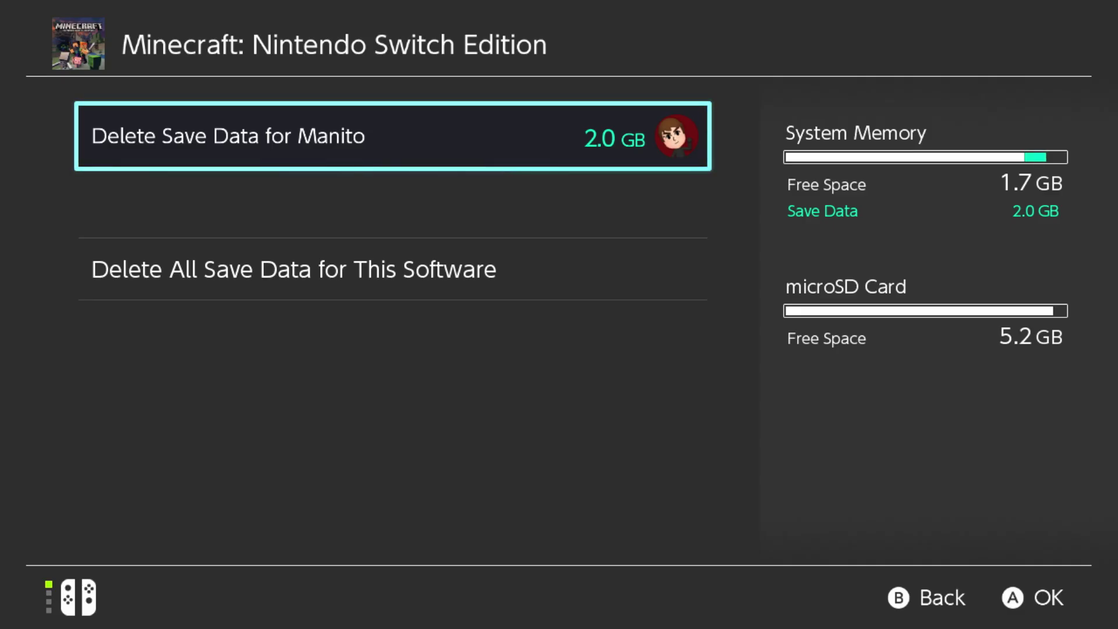
pyautogui.press('Escape')
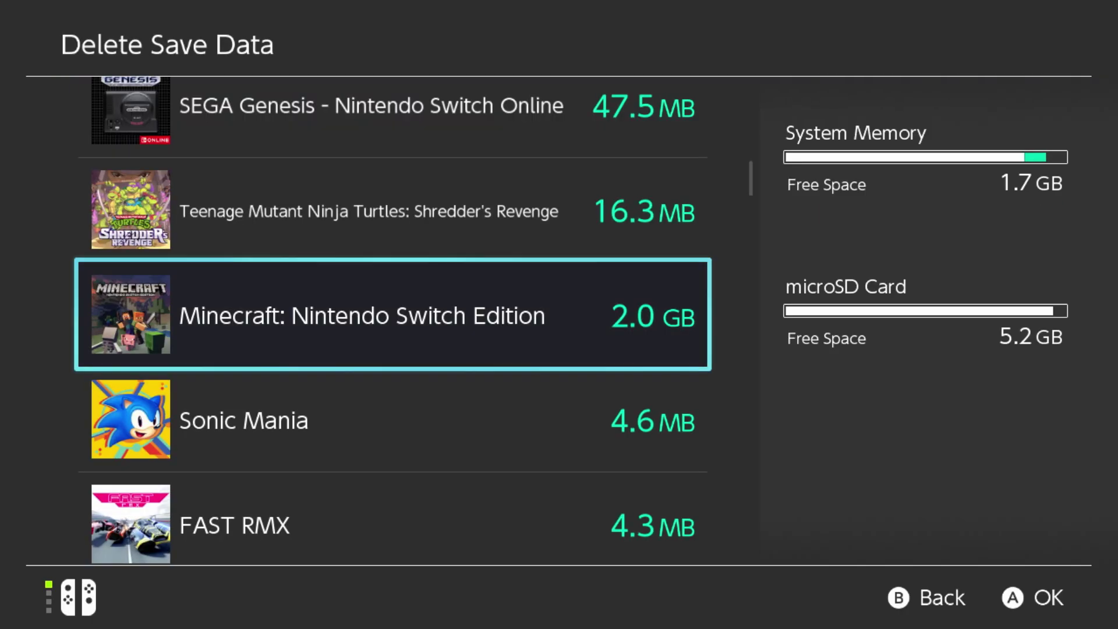
pyautogui.press('Down')
pyautogui.press('Down')
pyautogui.press('Down')
pyautogui.press('Down')
pyautogui.press('Down')
pyautogui.press('Down')
pyautogui.press('Down')
pyautogui.press('Down')
pyautogui.press('Down')
pyautogui.press('Down')
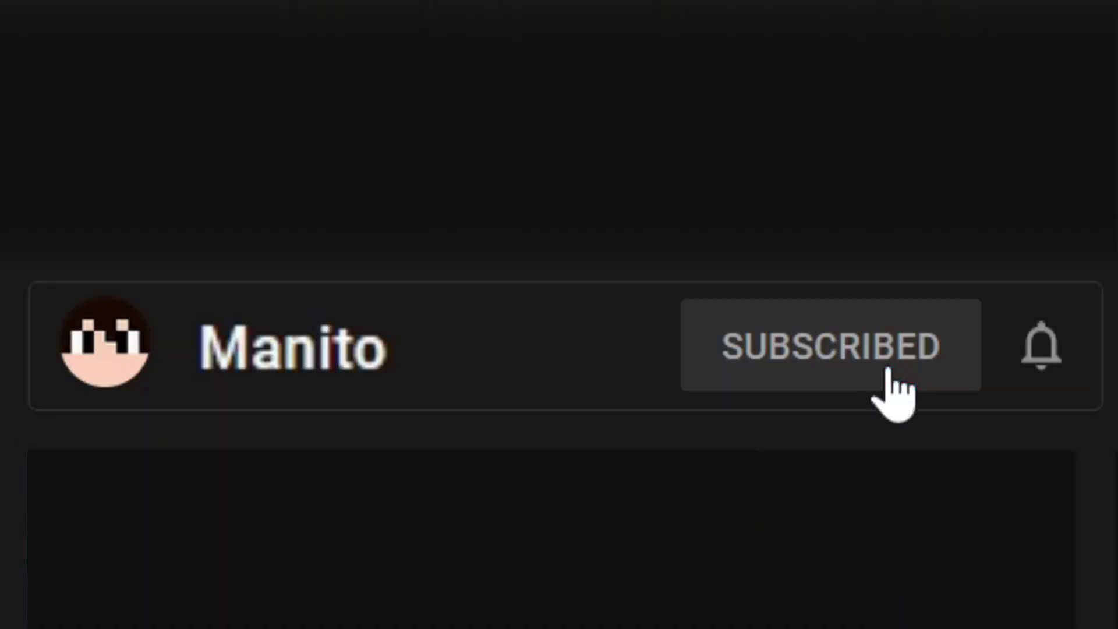
# Subscribe to the channel and set its bell to All notifications.
pyautogui.click(1063, 370)
pyautogui.click(1061, 460)
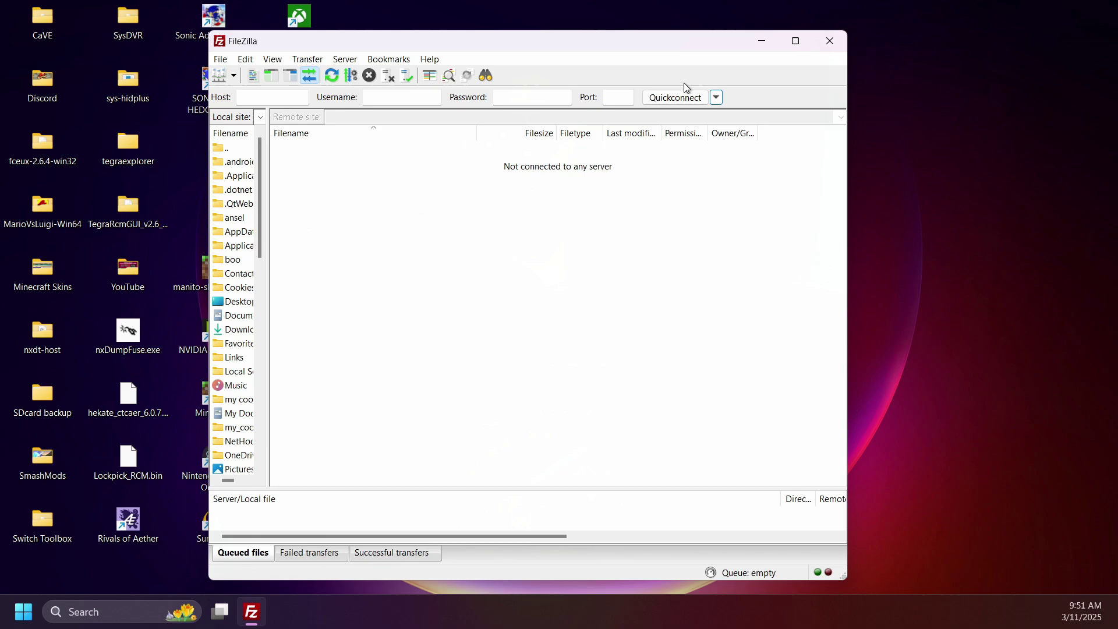
# Reconnect to the Switch's FTP server from FileZilla's Quickconnect history.
pyautogui.click(719, 98)
pyautogui.click(778, 170)
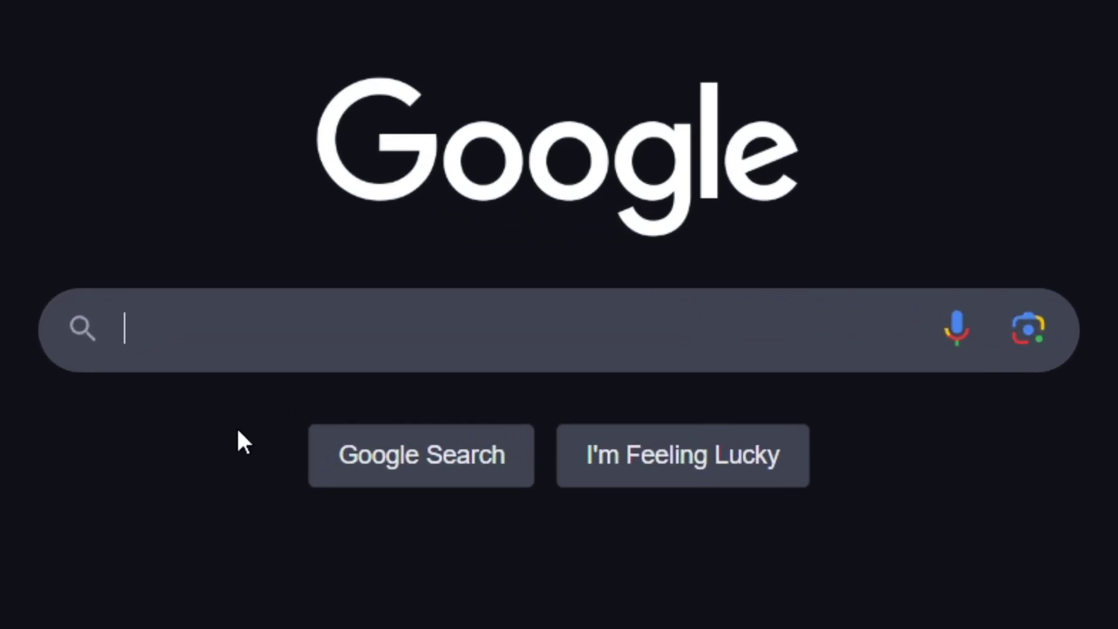
# Search Google for 'jksv github'.
pyautogui.write('jks')
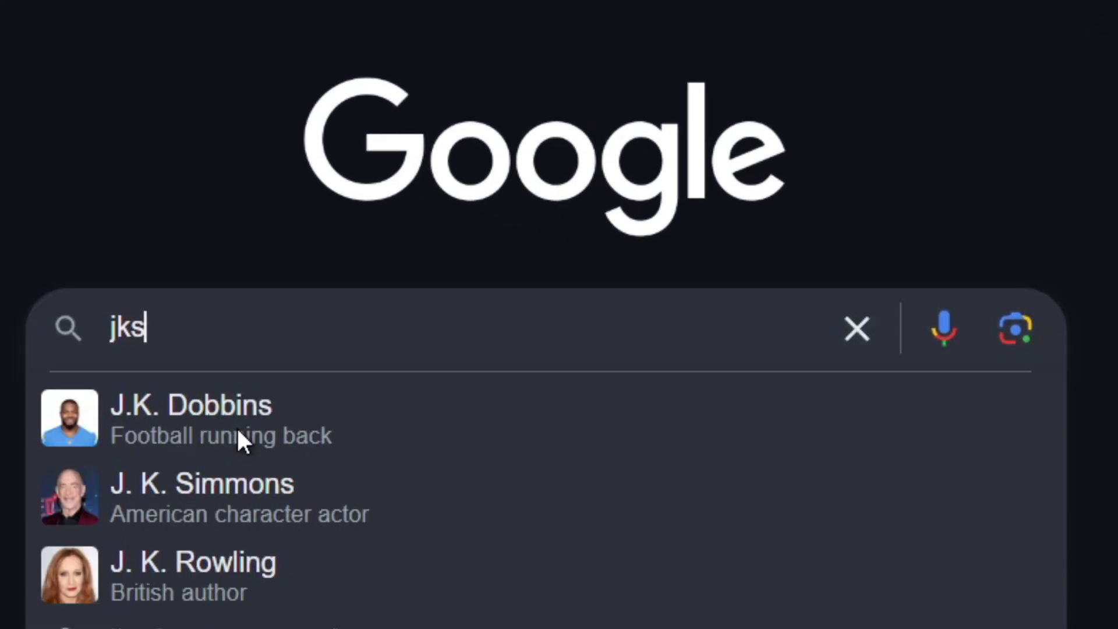
pyautogui.write('v githu')
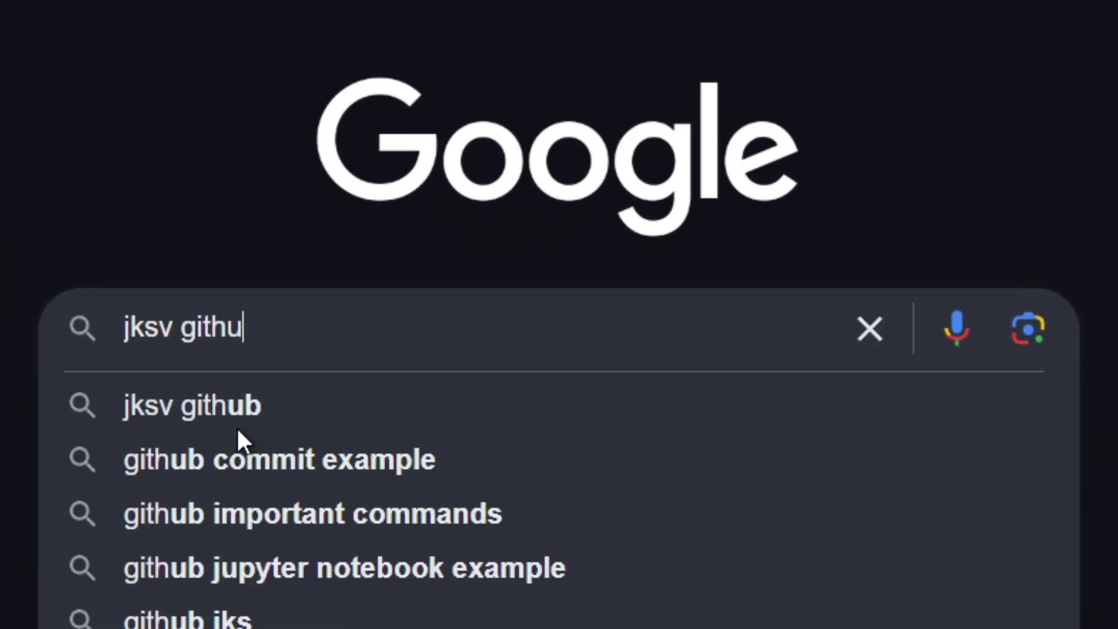
pyautogui.write('b')
pyautogui.press('Return')
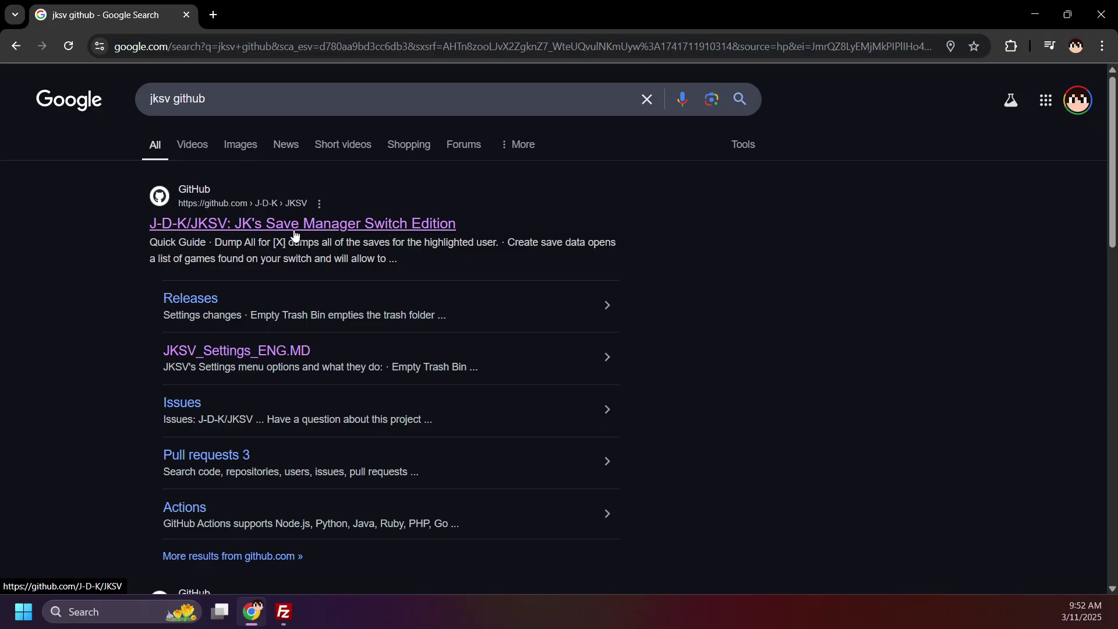
pyautogui.click(437, 232)
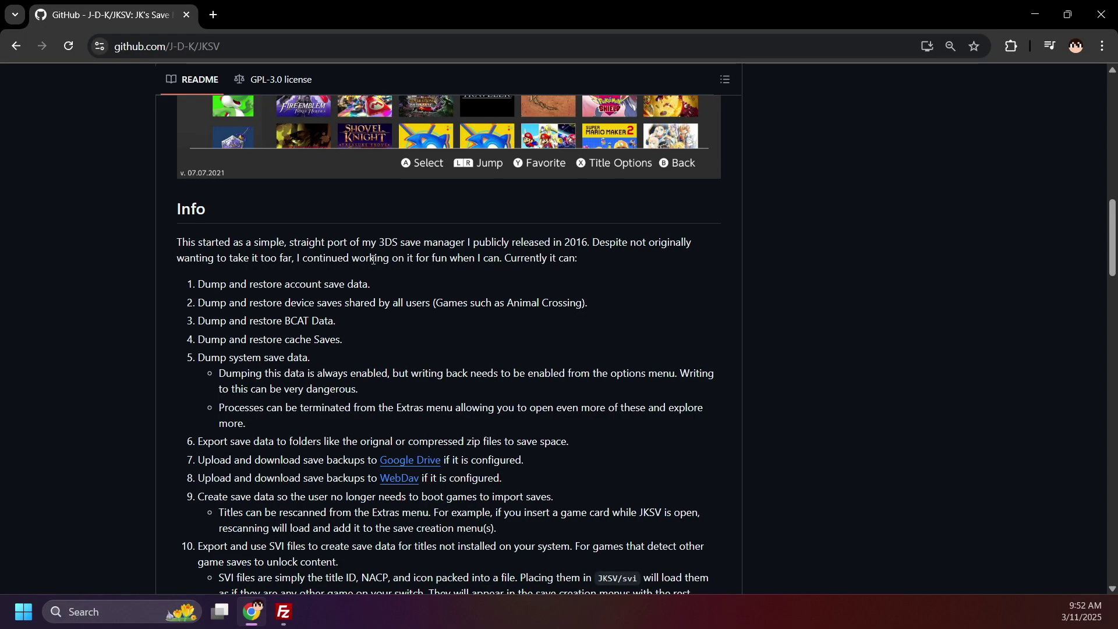
pyautogui.scroll(-3, 373, 256)
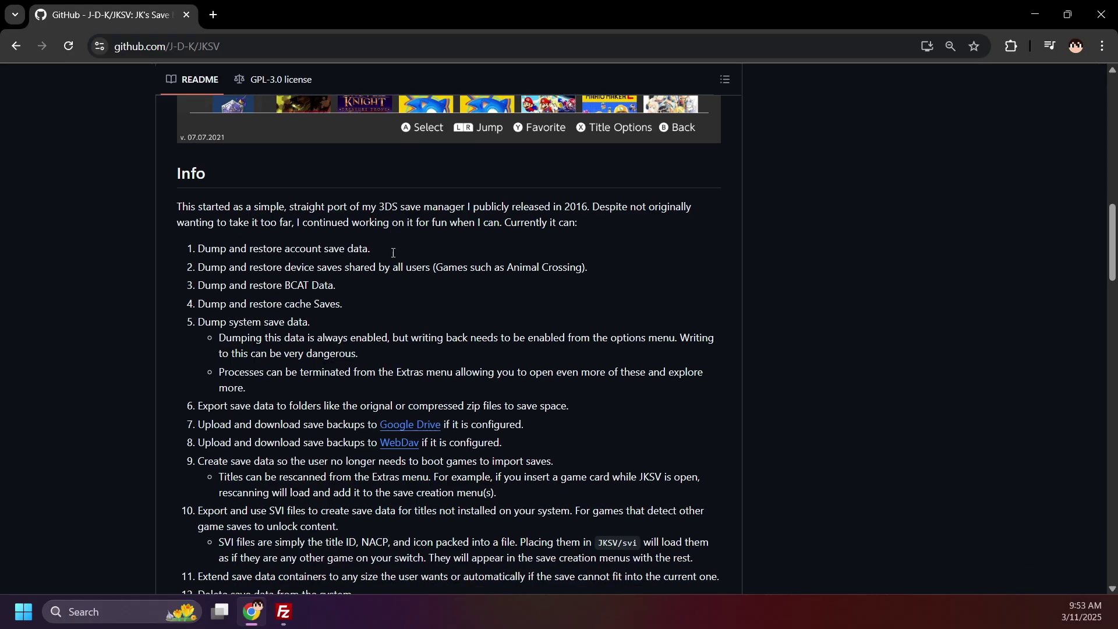
pyautogui.scroll(2, 389, 256)
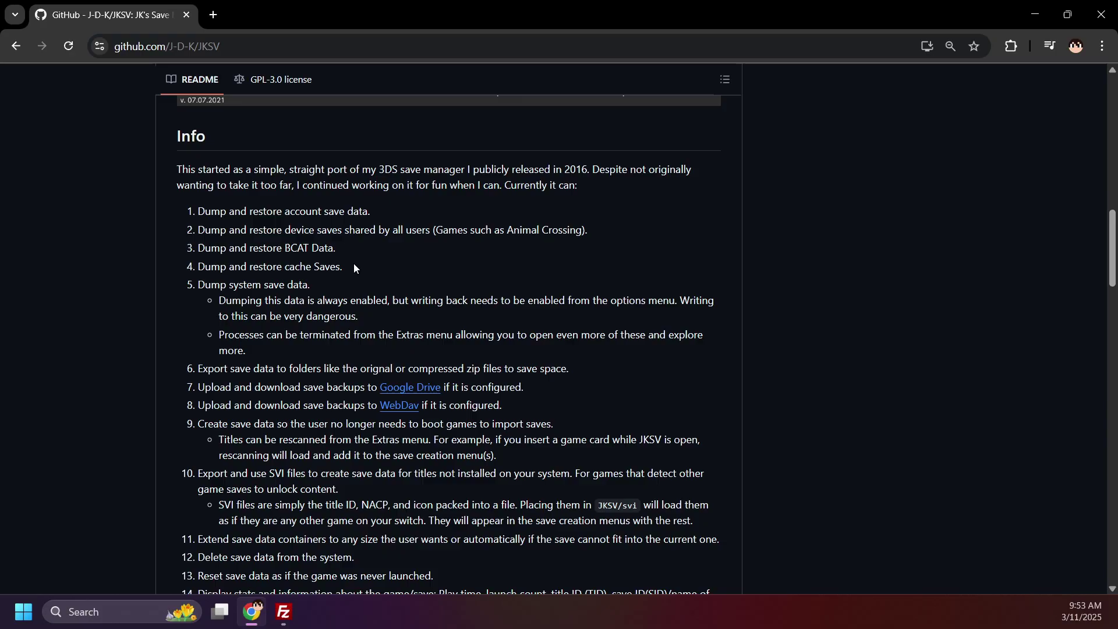
pyautogui.scroll(-1, 337, 303)
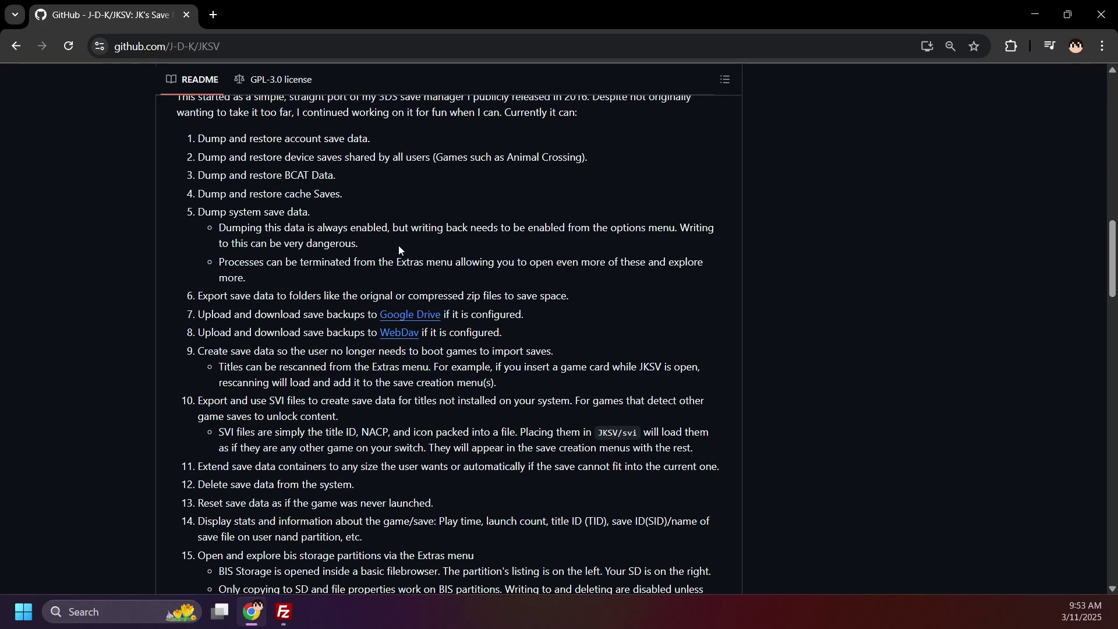
pyautogui.scroll(-3, 343, 254)
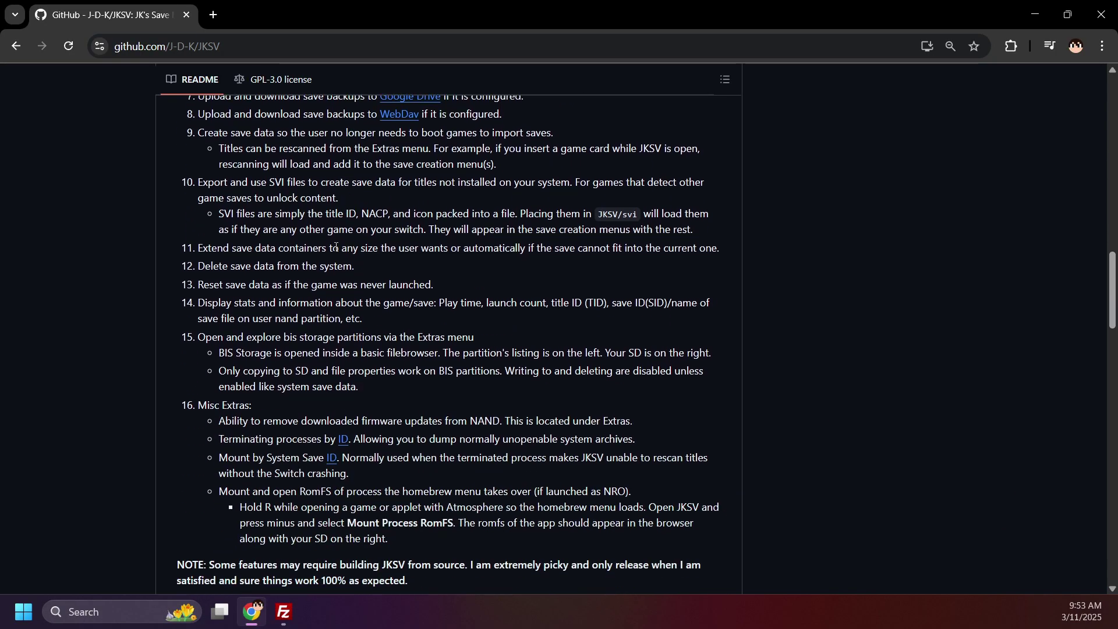
pyautogui.scroll(-4, 336, 247)
pyautogui.scroll(15, 335, 246)
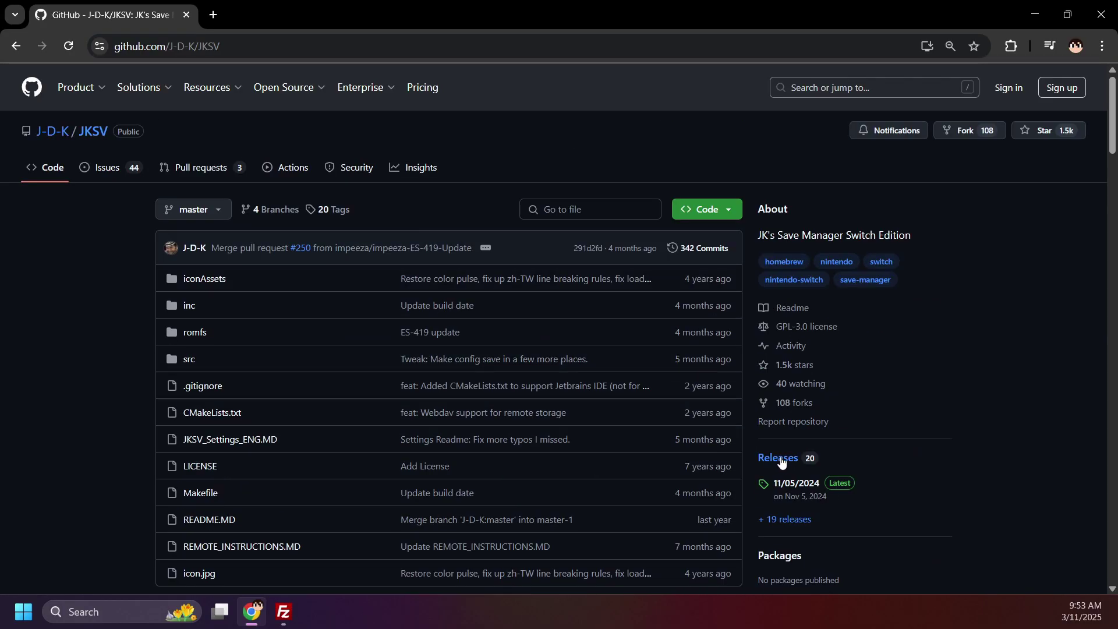
# Open JKSV's Releases page, review the 11/05/2024 notes, and scroll to its Assets.
pyautogui.click(779, 464)
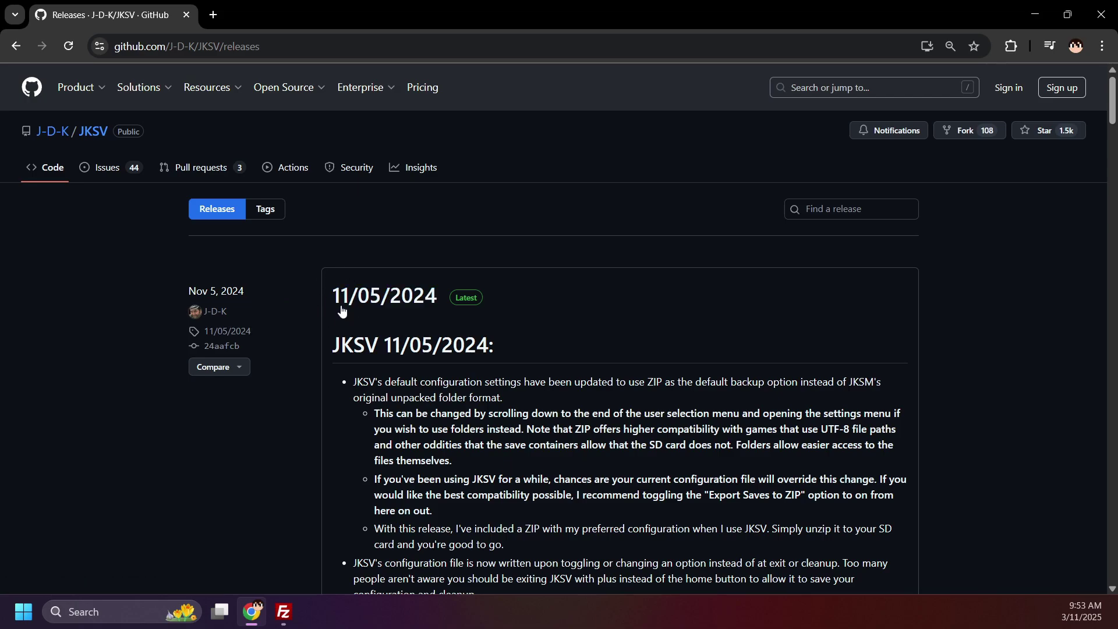
pyautogui.scroll(-3, 318, 321)
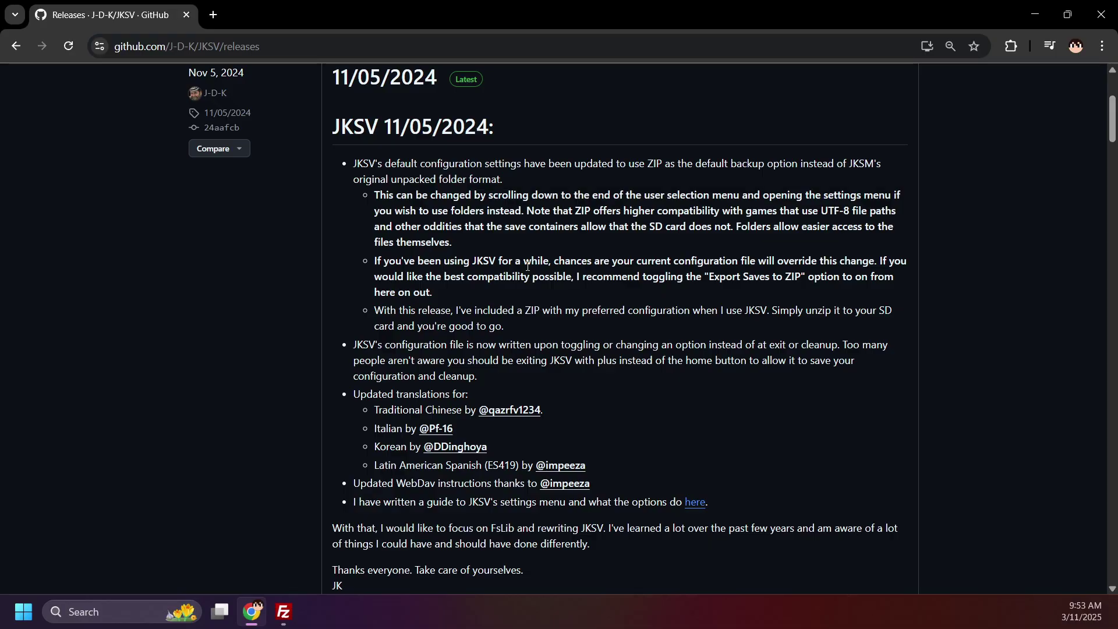
pyautogui.moveTo(379, 312); pyautogui.dragTo(547, 321)
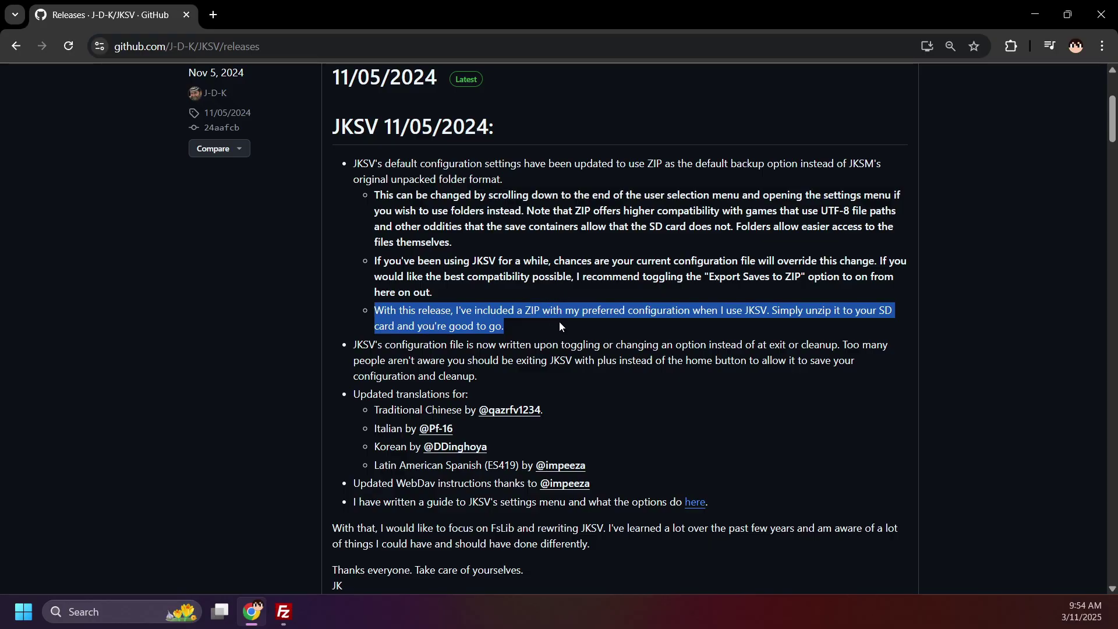
pyautogui.click(554, 319)
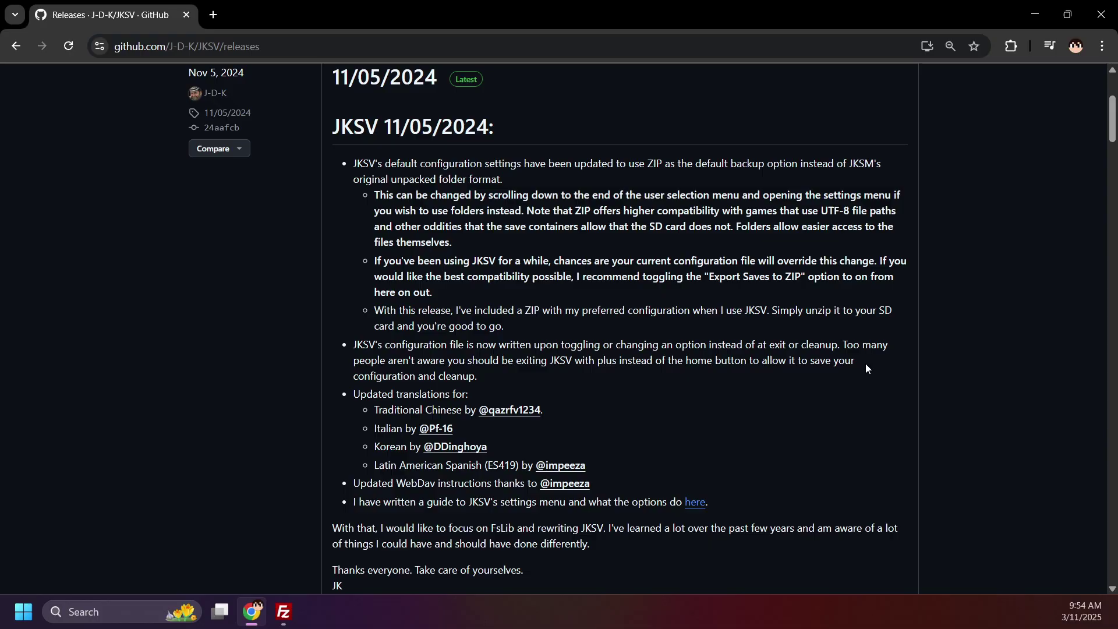
pyautogui.moveTo(845, 346); pyautogui.dragTo(860, 368)
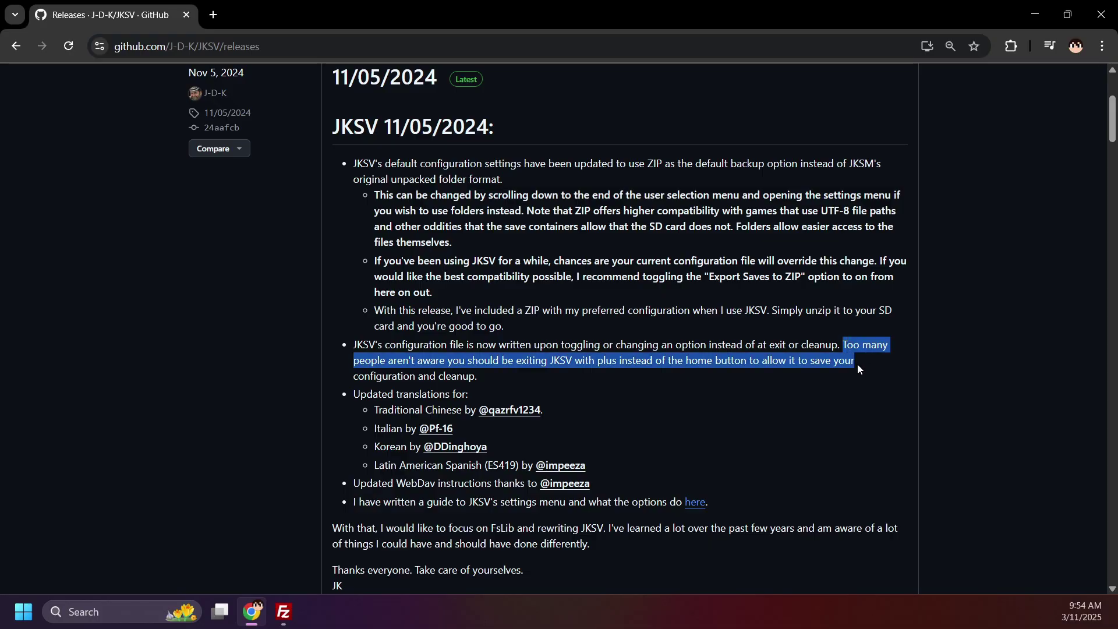
pyautogui.click(621, 369)
pyautogui.scroll(-2, 582, 379)
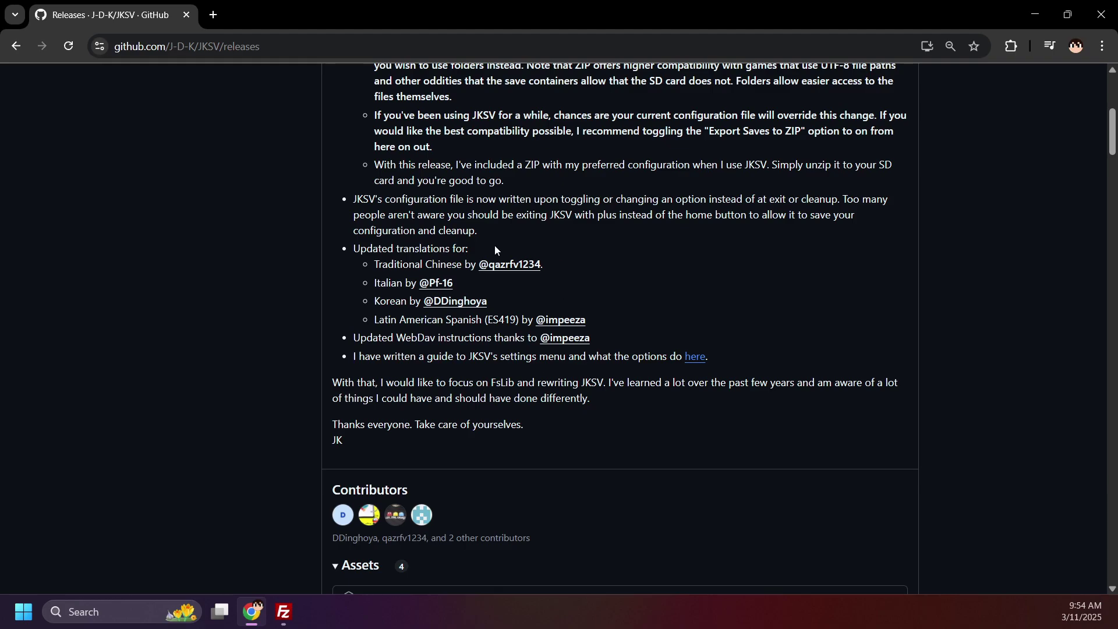
pyautogui.scroll(-4, 594, 307)
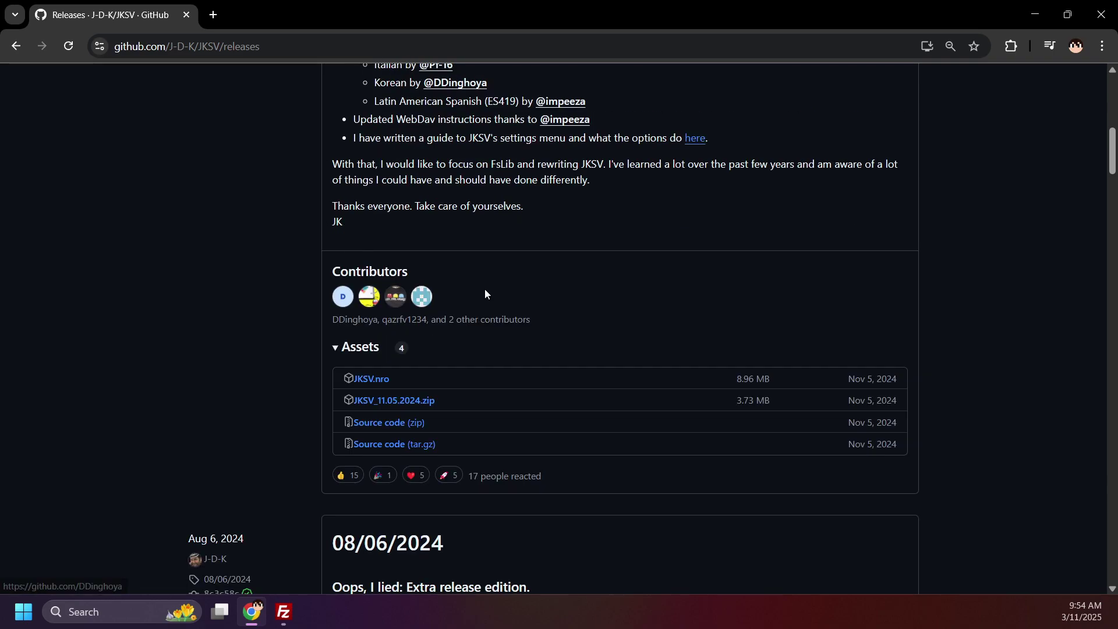
# Download JKSV.nro and drag it into the console's /switch folder in FileZilla.
pyautogui.click(384, 380)
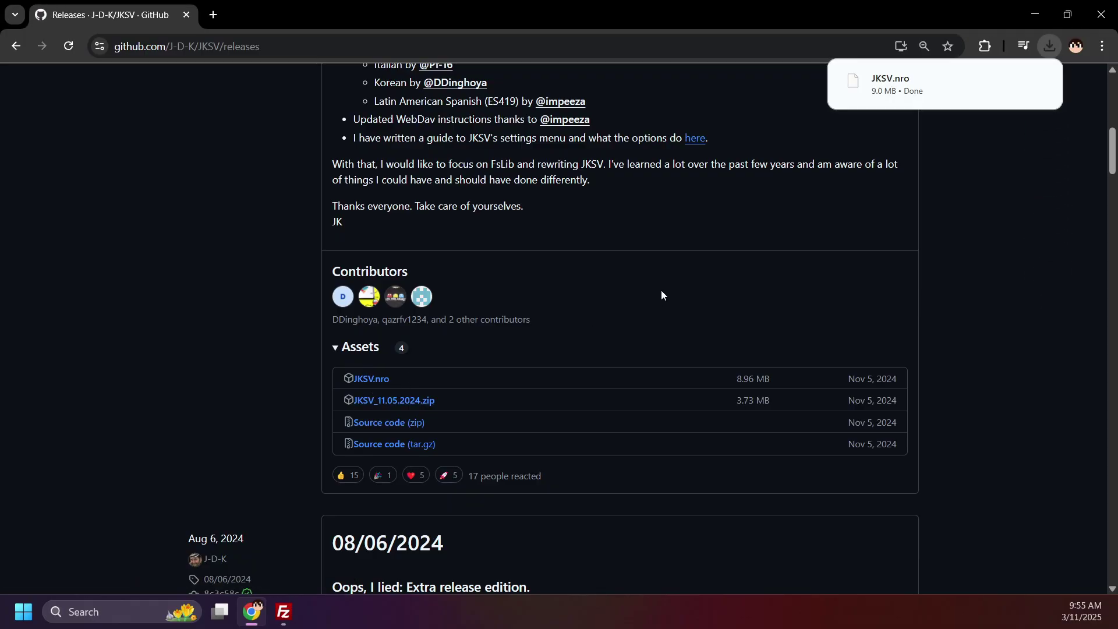
pyautogui.click(1045, 52)
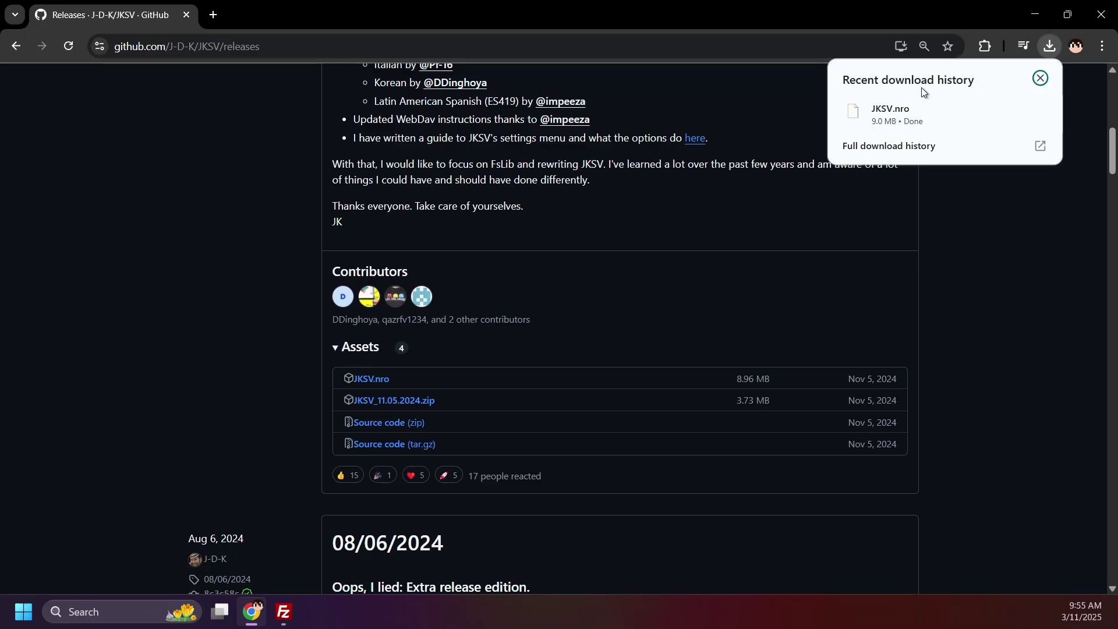
pyautogui.moveTo(890, 109); pyautogui.dragTo(429, 562)
pyautogui.moveTo(285, 612); pyautogui.dragTo(312, 303)
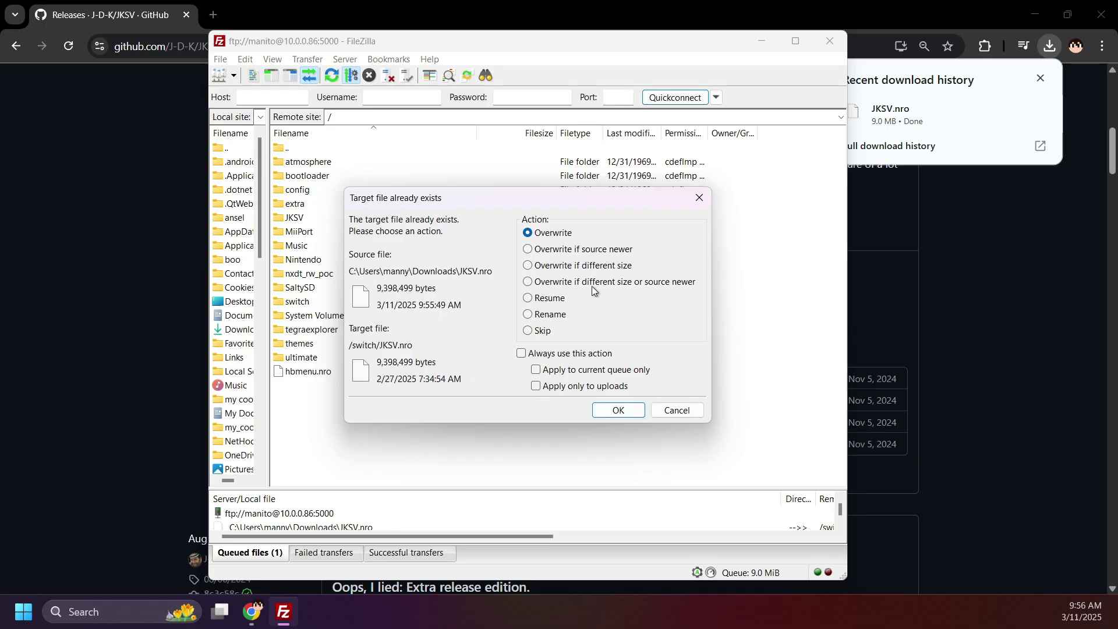
# Overwrite the console's JKSV.nro and download JKSV_11.05.2024.zip from the JKSV releases page.
pyautogui.click(616, 411)
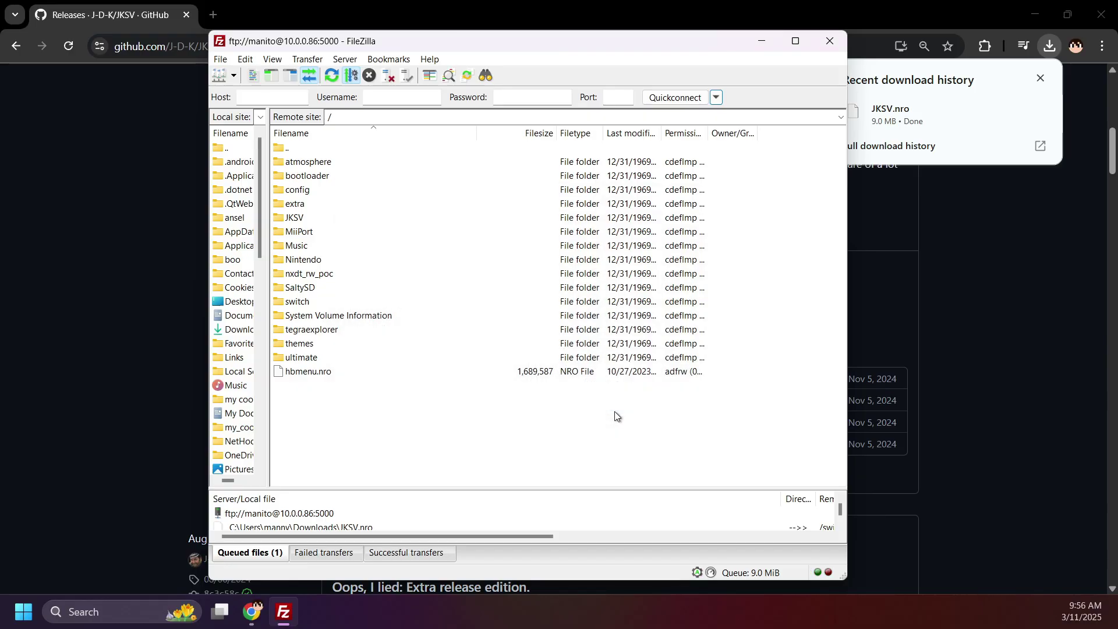
pyautogui.hotkey('alt', 'Tab')
pyautogui.click(427, 400)
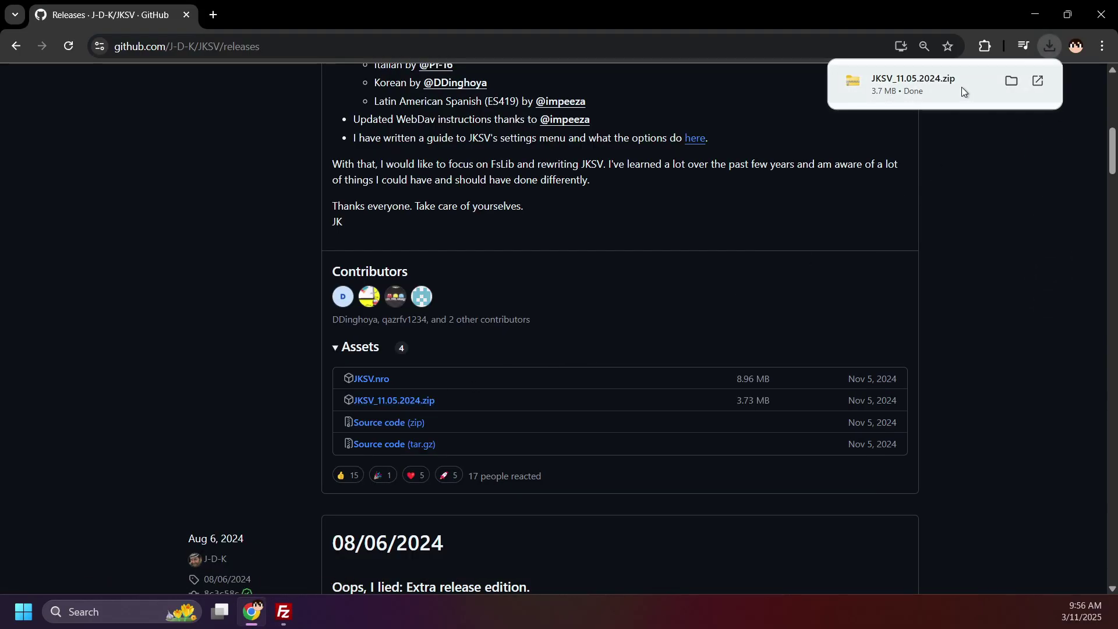
# Extract JKSV_11.05.2024.zip into a Downloads subfolder and place its window beside FileZilla.
pyautogui.click(962, 86)
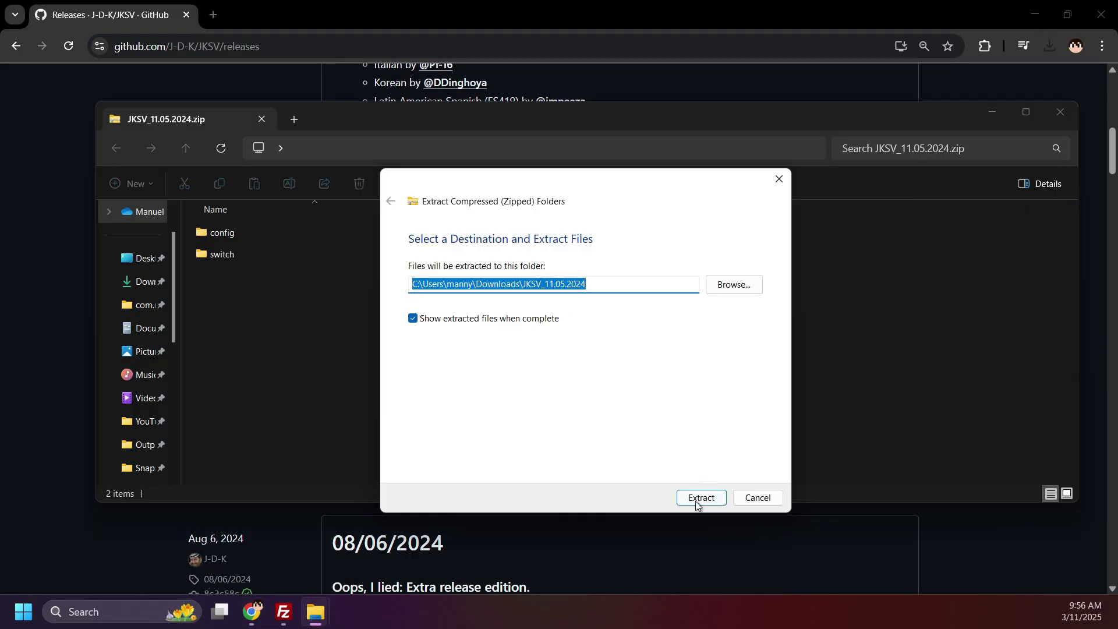
pyautogui.click(701, 500)
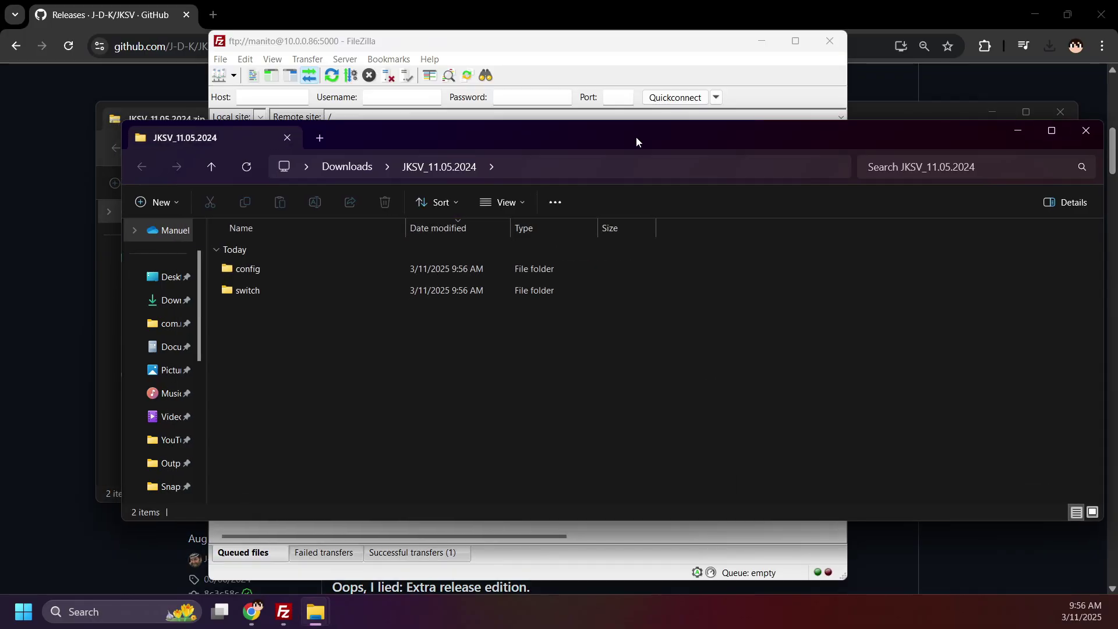
pyautogui.moveTo(637, 142); pyautogui.dragTo(1020, 159)
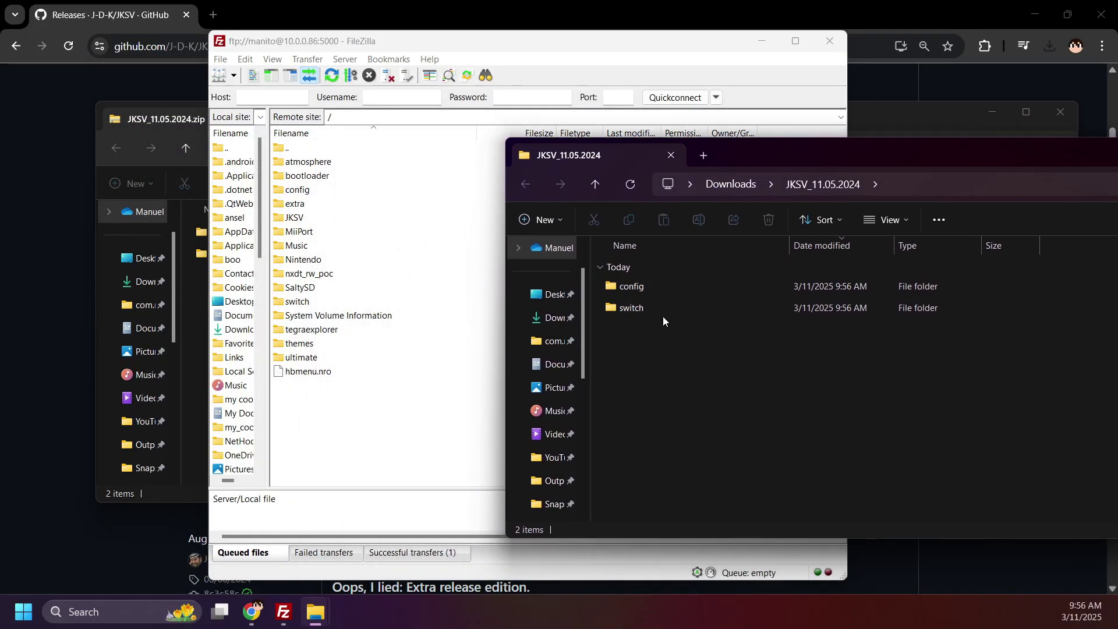
# Copy config and switch to the console's root, close the Explorer windows and open JKSV's settings guide.
pyautogui.moveTo(654, 340); pyautogui.dragTo(645, 289)
pyautogui.moveTo(645, 289); pyautogui.dragTo(704, 319)
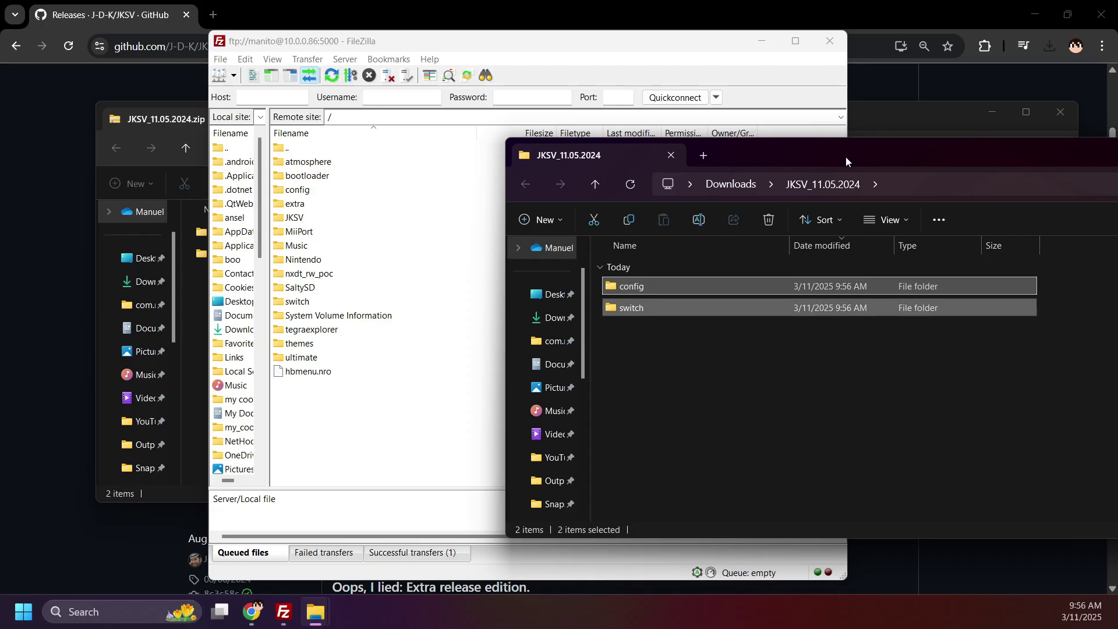
pyautogui.moveTo(846, 156); pyautogui.dragTo(442, 192)
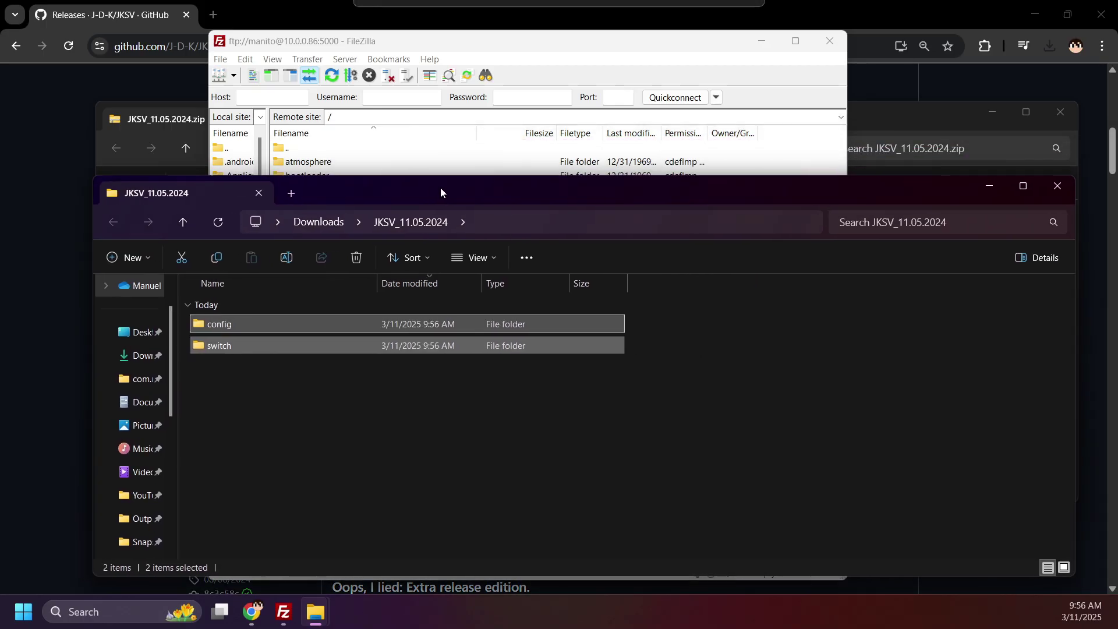
pyautogui.click(1060, 192)
pyautogui.click(1045, 242)
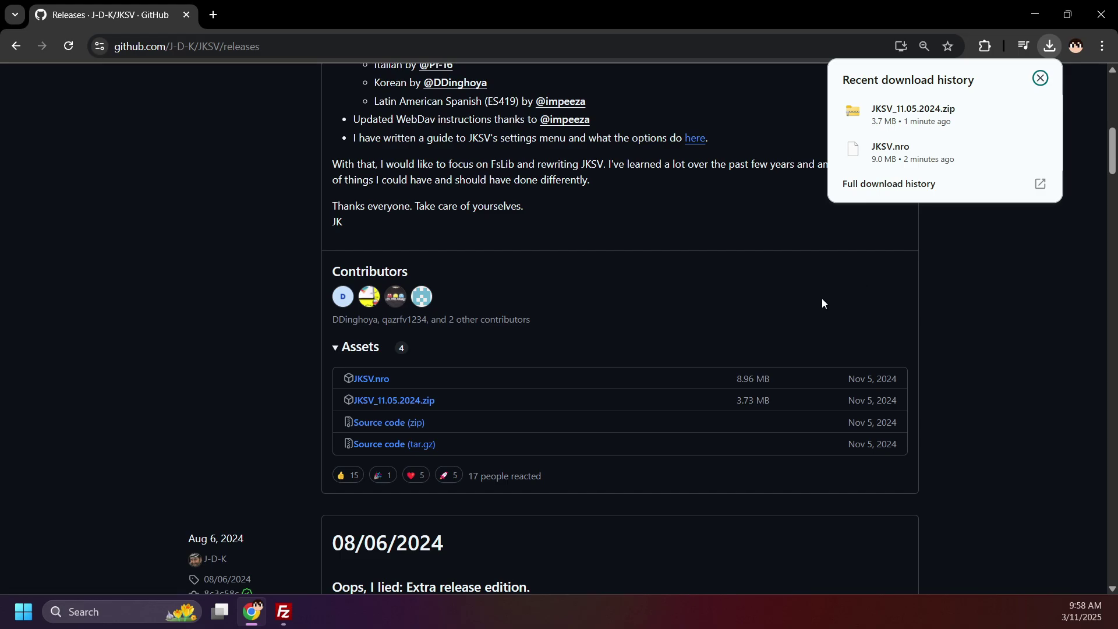
pyautogui.click(701, 146)
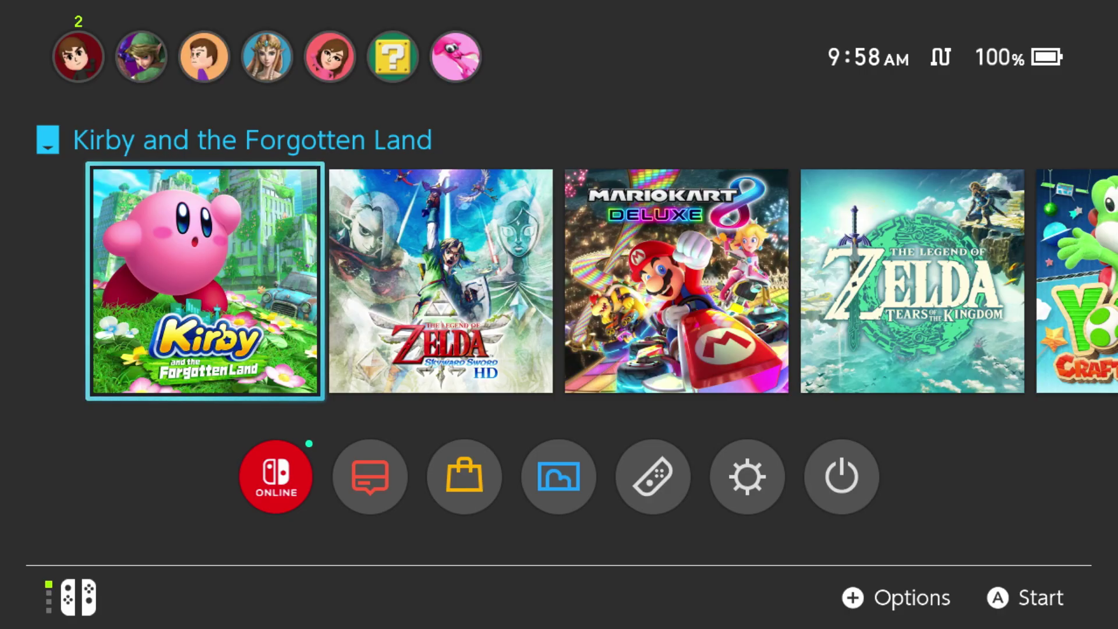
# Enter the homebrew launcher through Kirby and the Forgotten Land and launch JKSV.
pyautogui.press('Return')
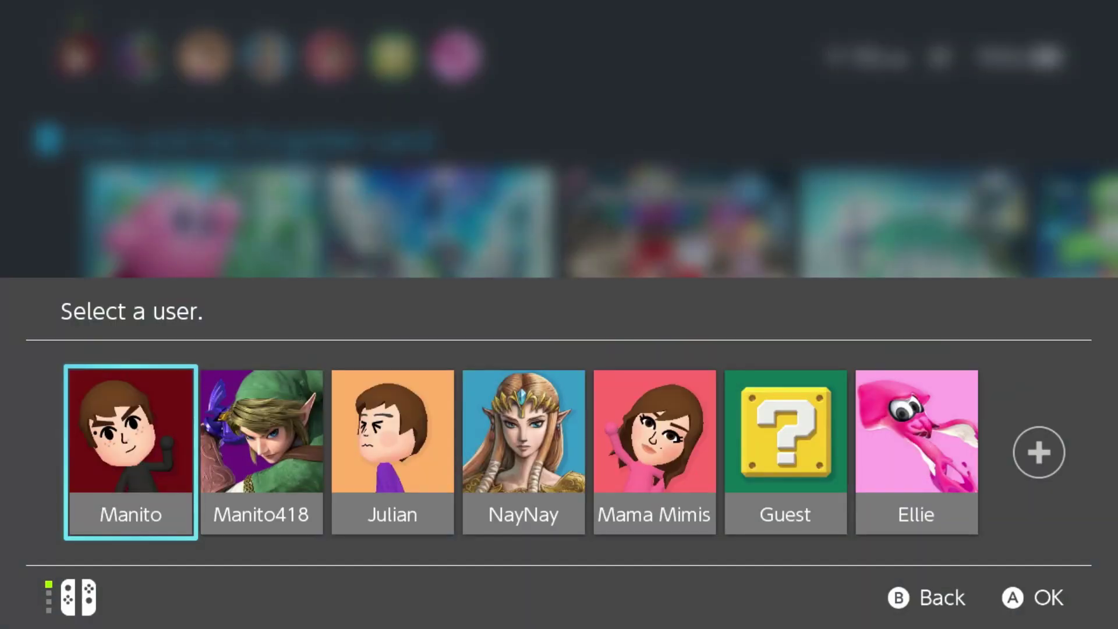
pyautogui.press('Escape')
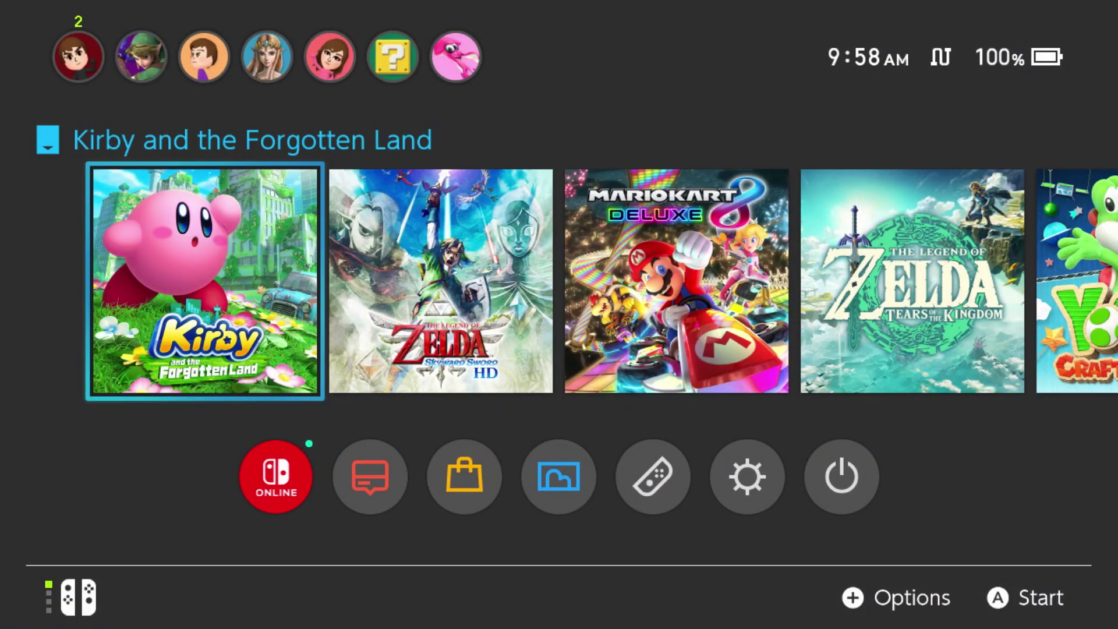
pyautogui.press('Return')
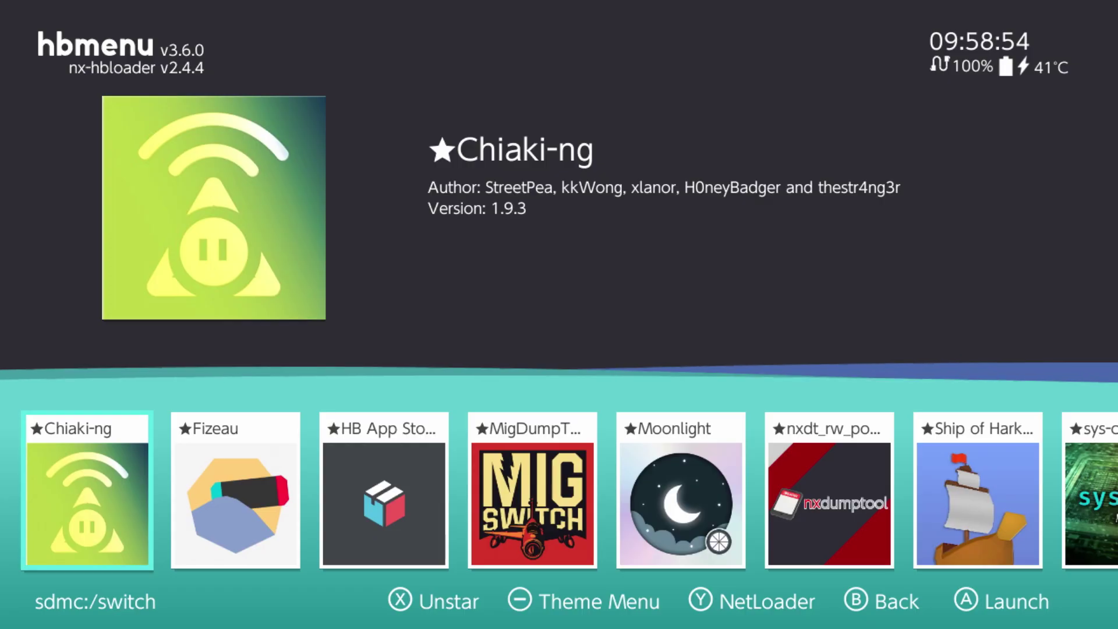
pyautogui.press('Right')
pyautogui.press('Right')
pyautogui.press('Right')
pyautogui.press('Right')
pyautogui.press('Right')
pyautogui.press('Right')
pyautogui.press('Right')
pyautogui.press('Right')
pyautogui.press('Right')
pyautogui.press('Right')
pyautogui.press('Right')
pyautogui.press('Right')
pyautogui.press('Right')
pyautogui.press('Right')
pyautogui.press('Right')
pyautogui.press('Right')
pyautogui.press('Right')
pyautogui.press('Right')
pyautogui.press('Right')
pyautogui.press('Right')
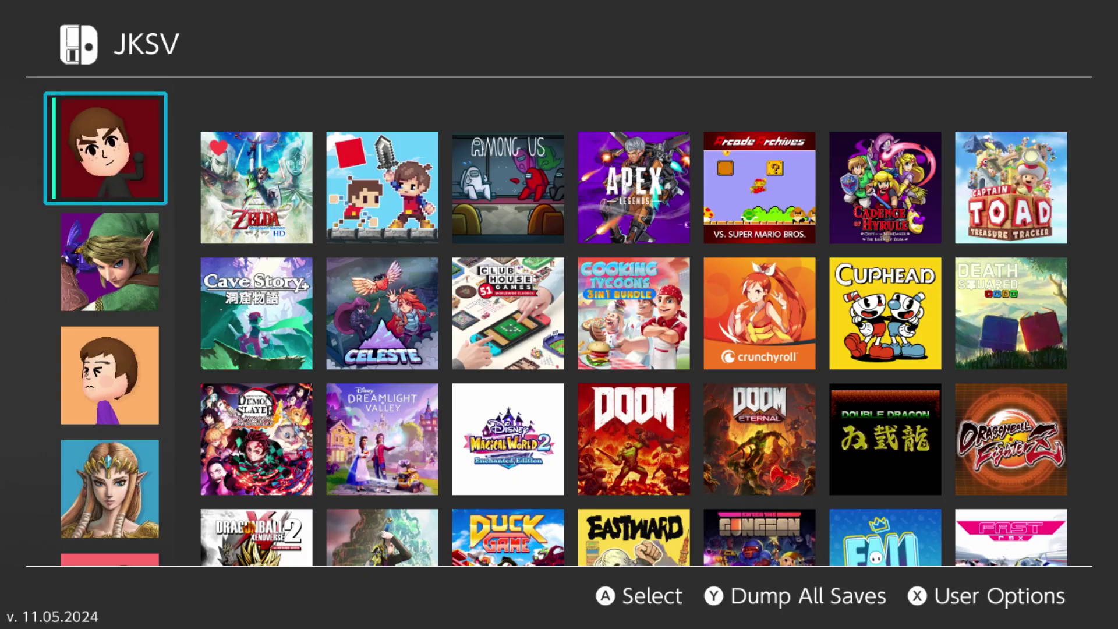
# Open JKSV's Settings and browse entries such as the save output folder and Empty Trash Bin.
pyautogui.press('Down')
pyautogui.press('Down')
pyautogui.press('Down')
pyautogui.press('Down')
pyautogui.press('Down')
pyautogui.press('Down')
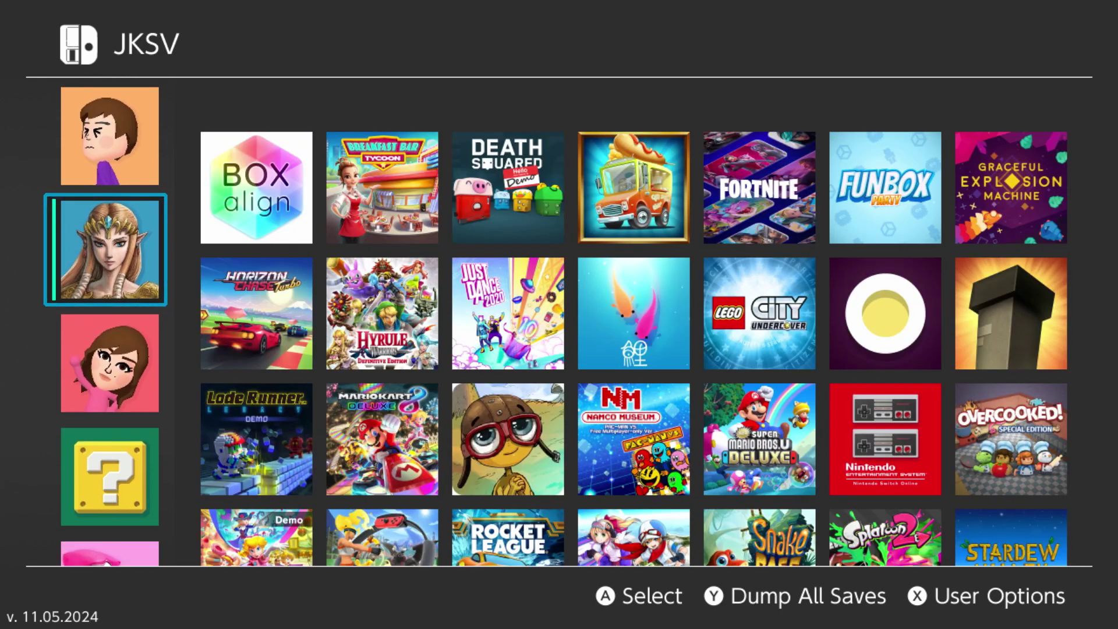
pyautogui.press('Down')
pyautogui.press('Down')
pyautogui.press('Down')
pyautogui.press('Down')
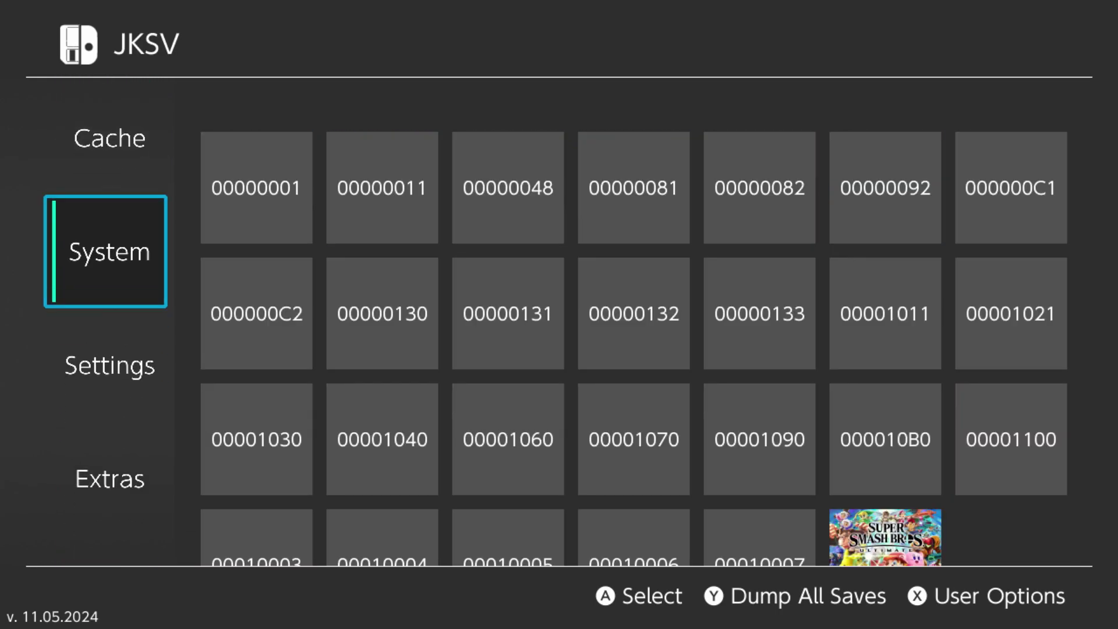
pyautogui.press('Down')
pyautogui.press('Return')
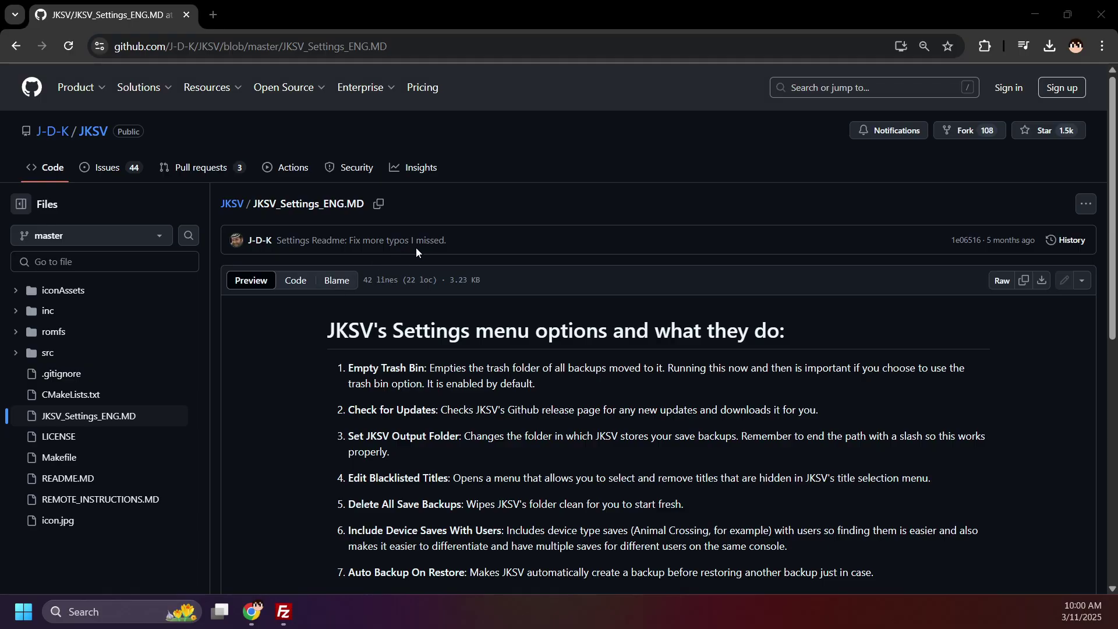
pyautogui.scroll(-2, 416, 247)
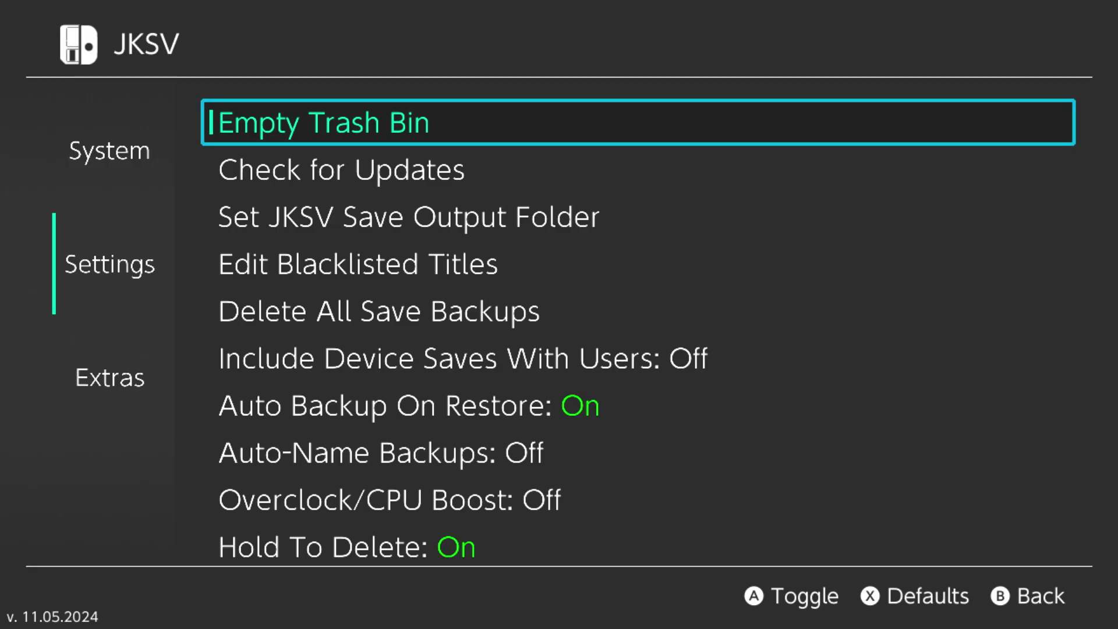
pyautogui.press('Down')
pyautogui.press('Down')
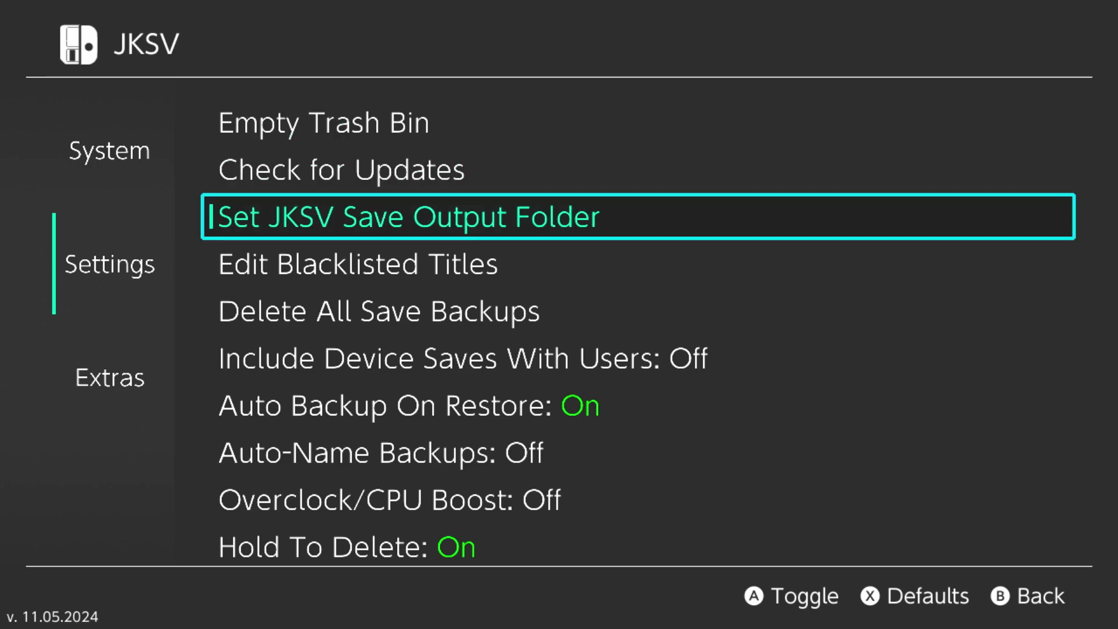
pyautogui.press('Down')
pyautogui.press('Up')
pyautogui.press('Up')
pyautogui.press('Up')
pyautogui.press('Escape')
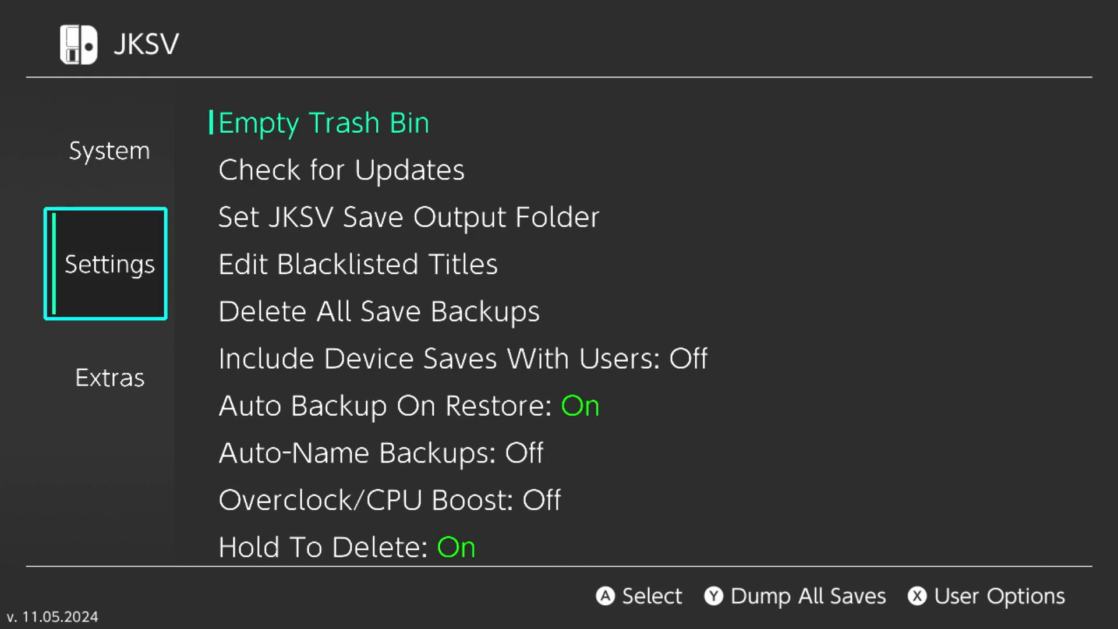
pyautogui.press('Up')
pyautogui.press('Up')
pyautogui.press('Up')
pyautogui.press('Up')
pyautogui.press('Up')
pyautogui.press('Up')
pyautogui.press('Up')
pyautogui.press('Up')
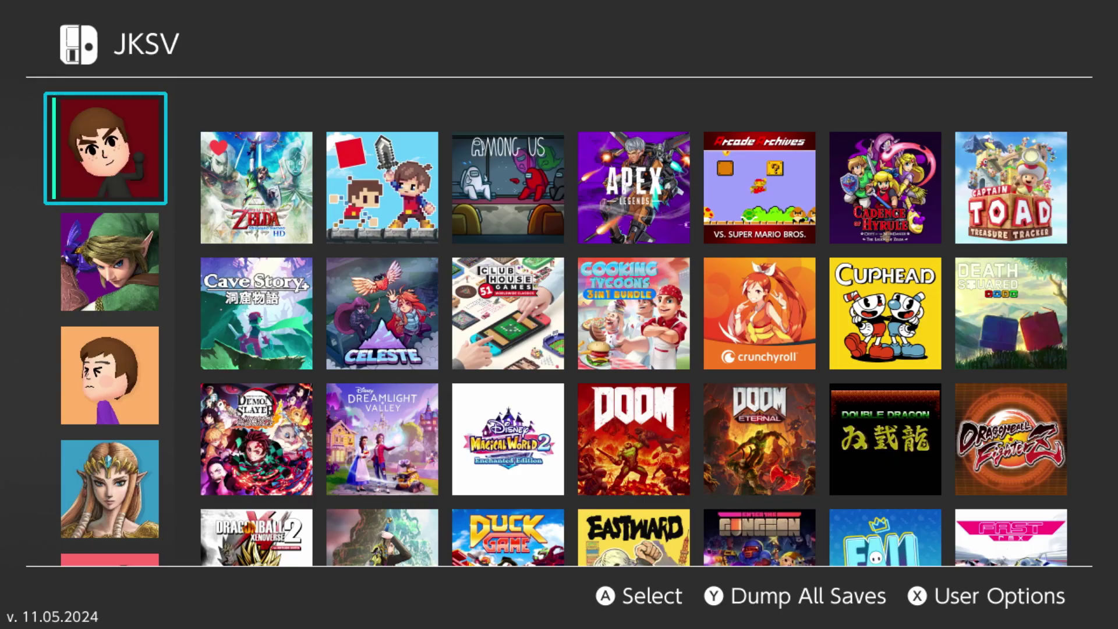
# Look through the other users' saves, then browse the first user's game grid.
pyautogui.press('Down')
pyautogui.press('Down')
pyautogui.press('Down')
pyautogui.press('Down')
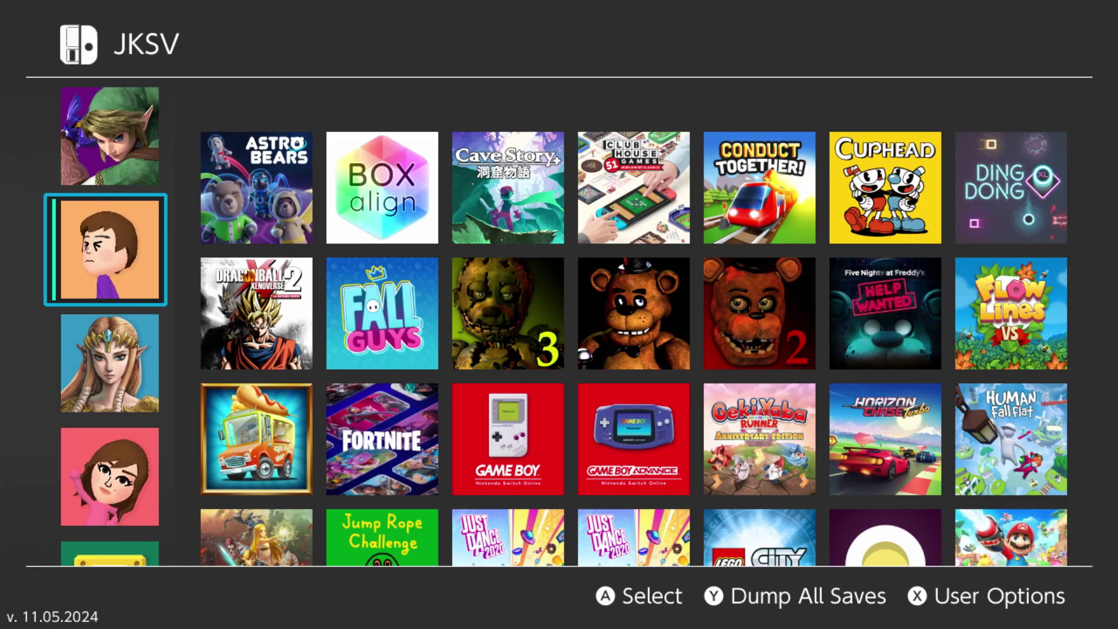
pyautogui.press('Down')
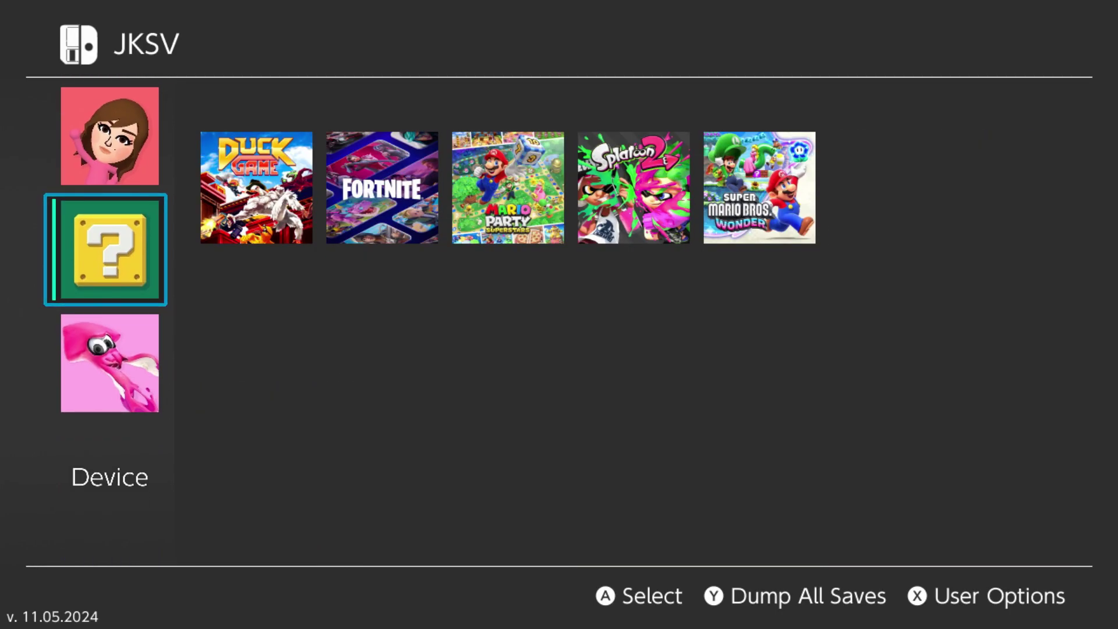
pyautogui.press('Up')
pyautogui.press('Up')
pyautogui.press('Up')
pyautogui.press('Up')
pyautogui.press('Up')
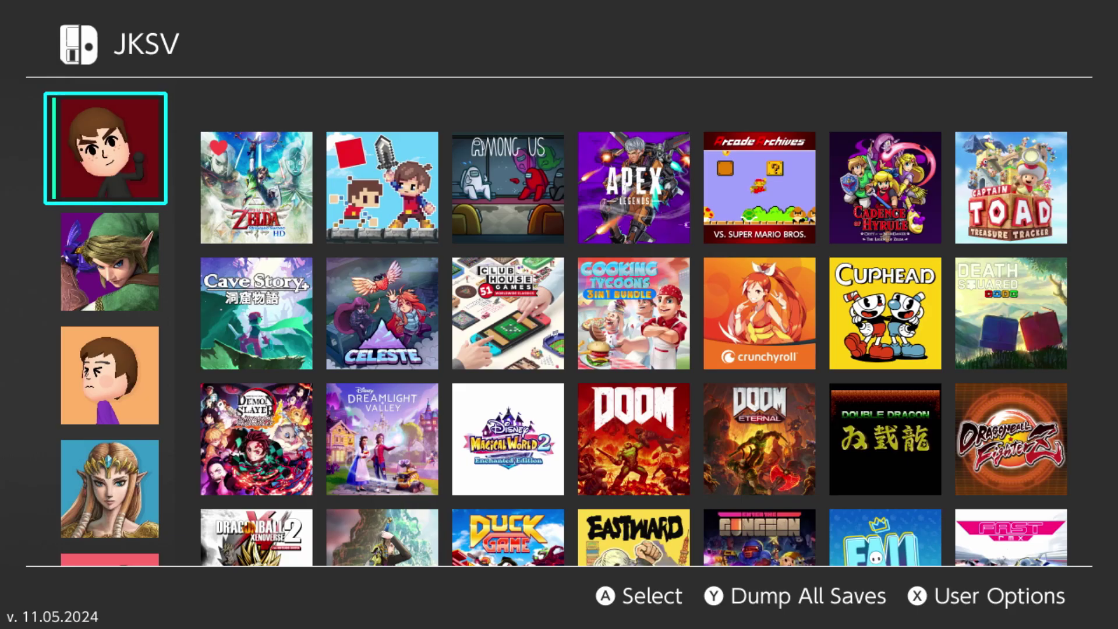
pyautogui.press('Return')
pyautogui.press('Down')
pyautogui.press('Down')
pyautogui.press('Down')
pyautogui.press('Down')
pyautogui.press('Down')
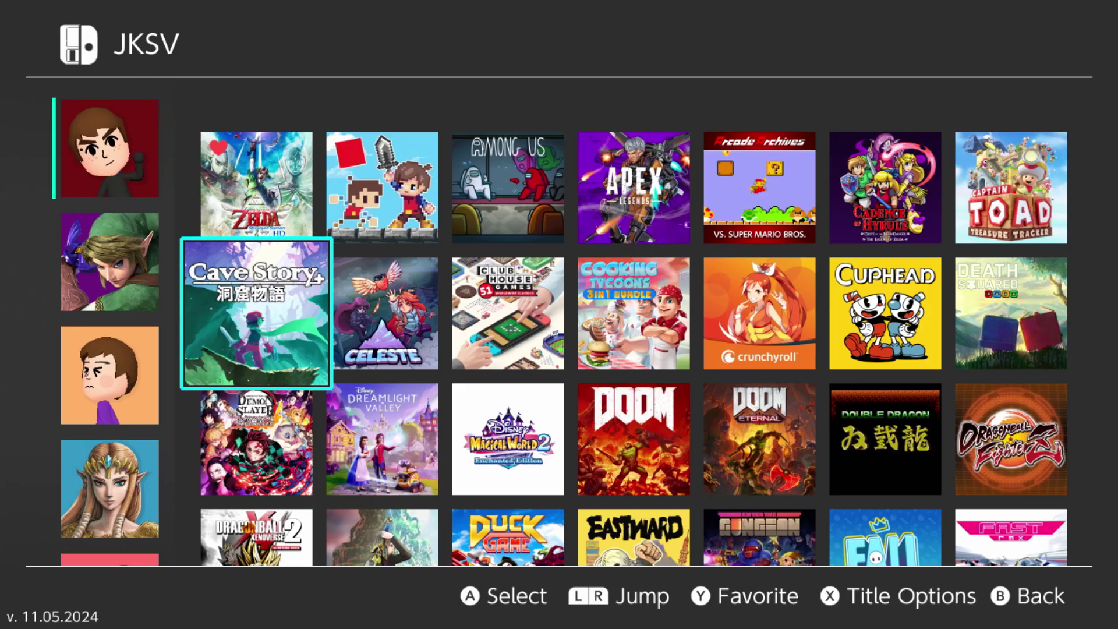
pyautogui.press('Down')
pyautogui.press('Down')
pyautogui.press('Up')
pyautogui.press('Up')
pyautogui.press('Up')
pyautogui.press('Up')
pyautogui.press('Up')
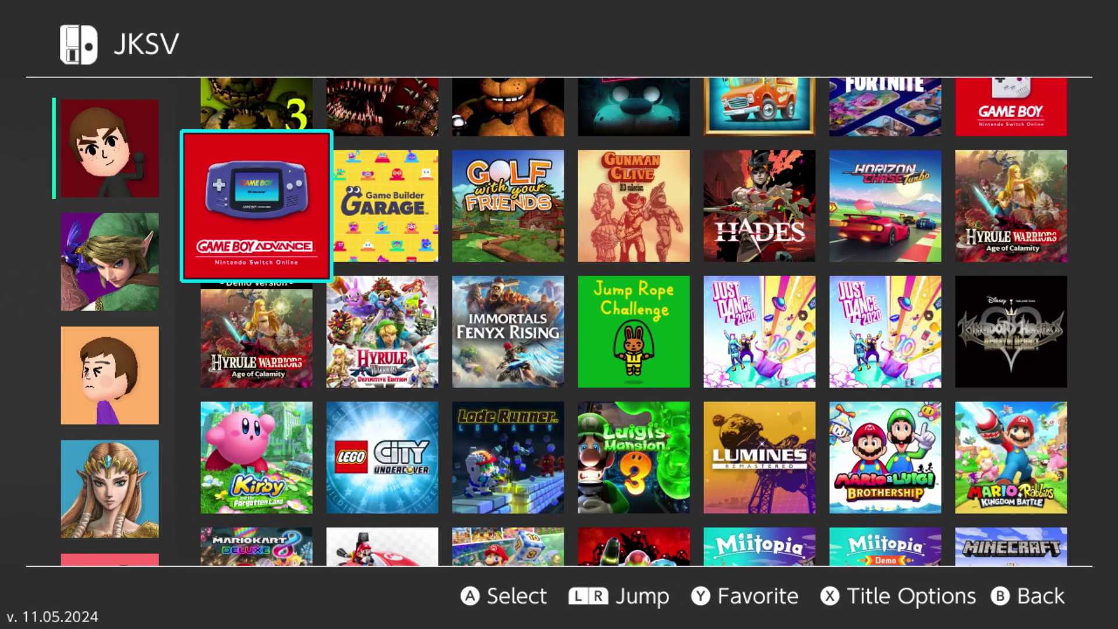
pyautogui.press('Escape')
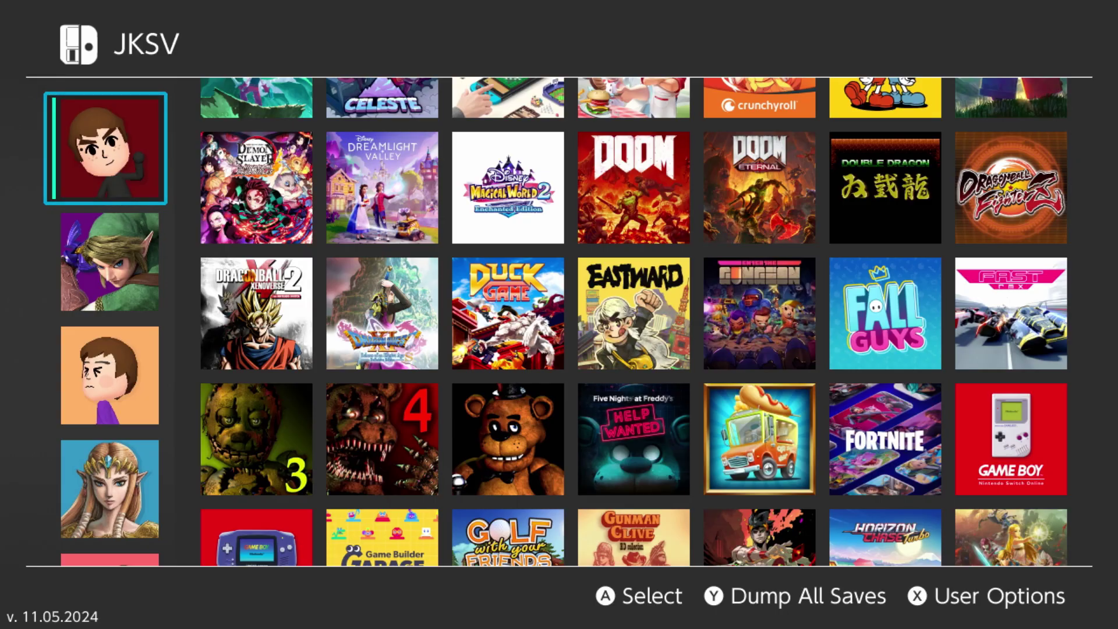
# Check the first user's User Options, Create Save Data and Delete All User Saves, then close it.
pyautogui.press('x')
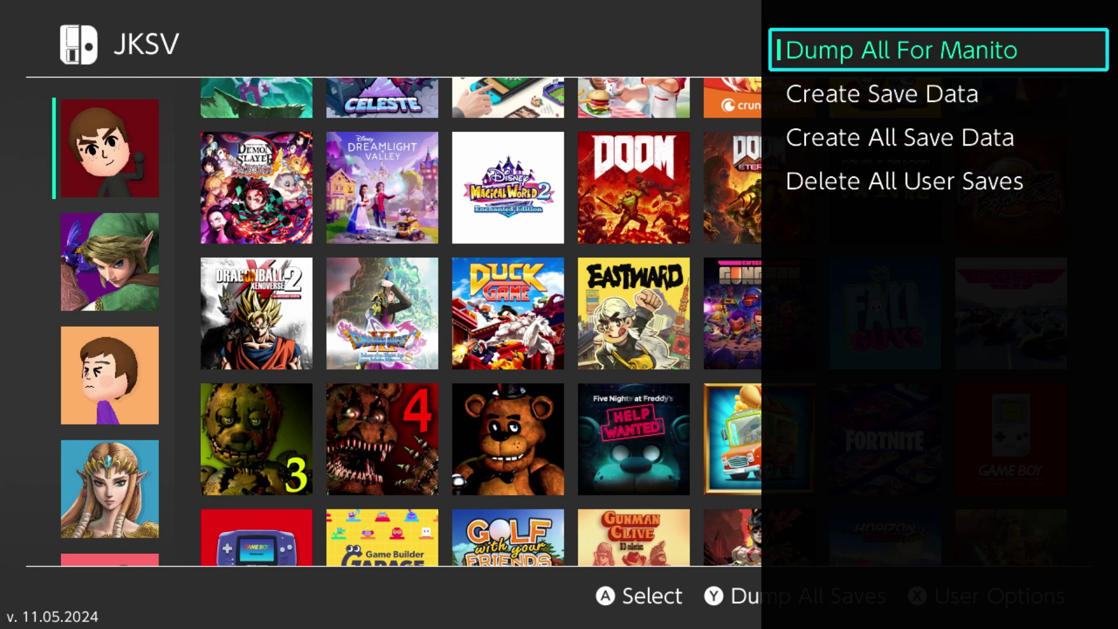
pyautogui.click(883, 94)
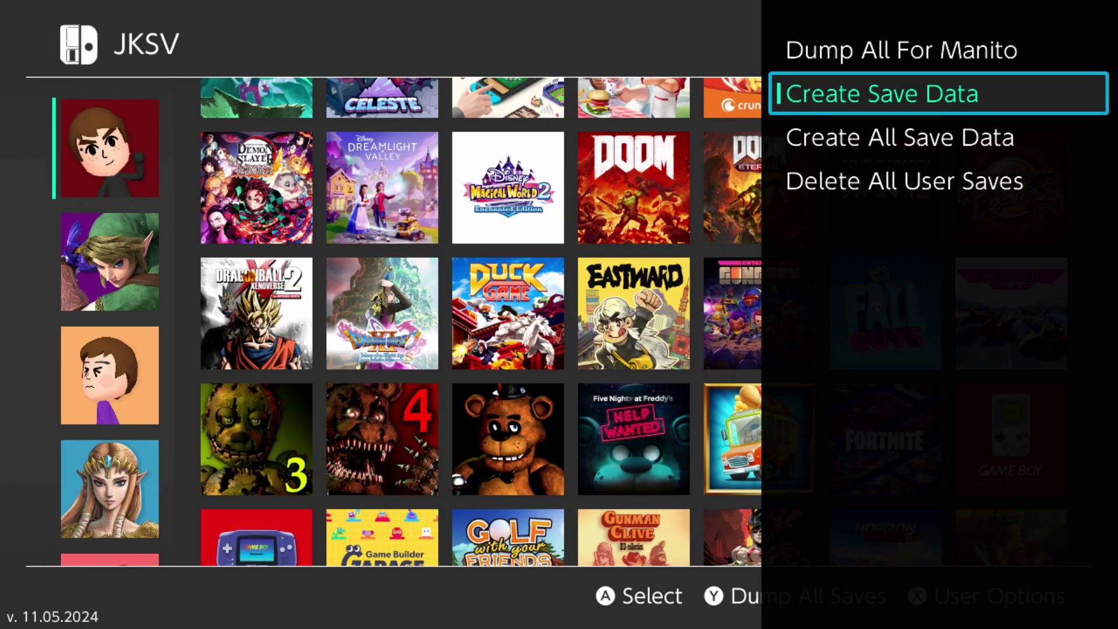
pyautogui.press('Down')
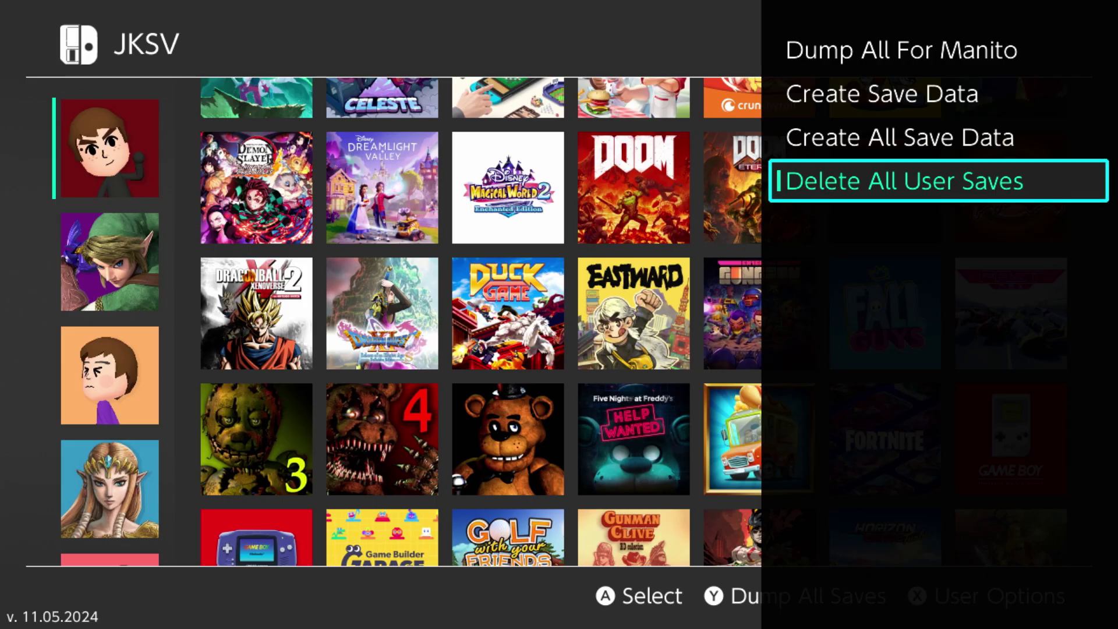
pyautogui.press('Escape')
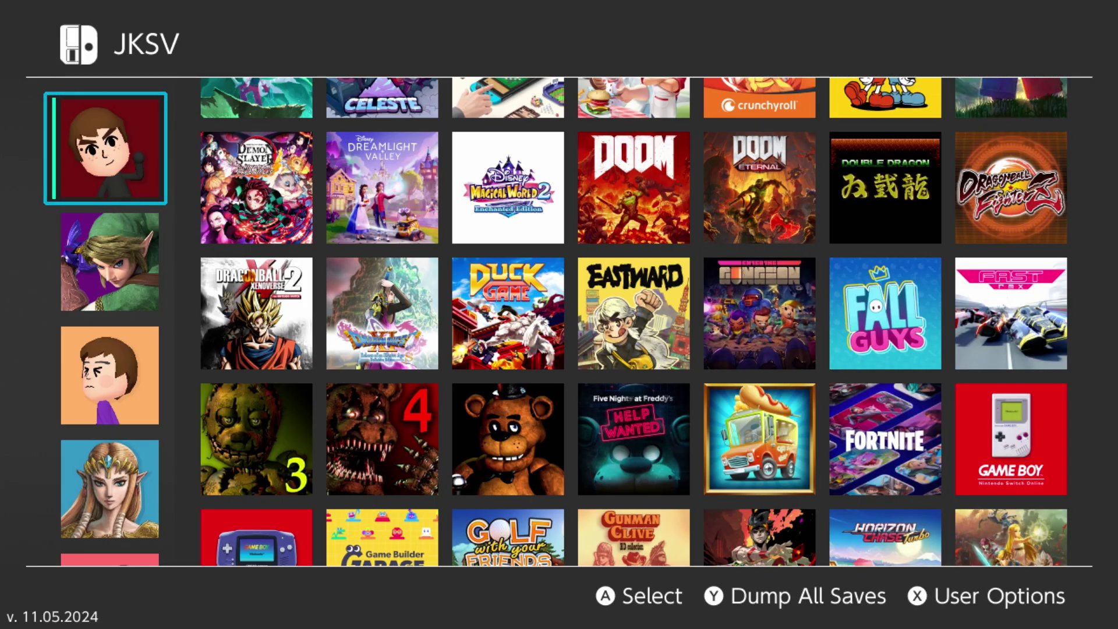
# Navigate the first user's game grid to the Zelda Skyward Sword HD tile.
pyautogui.press('Return')
pyautogui.press('Up')
pyautogui.press('Up')
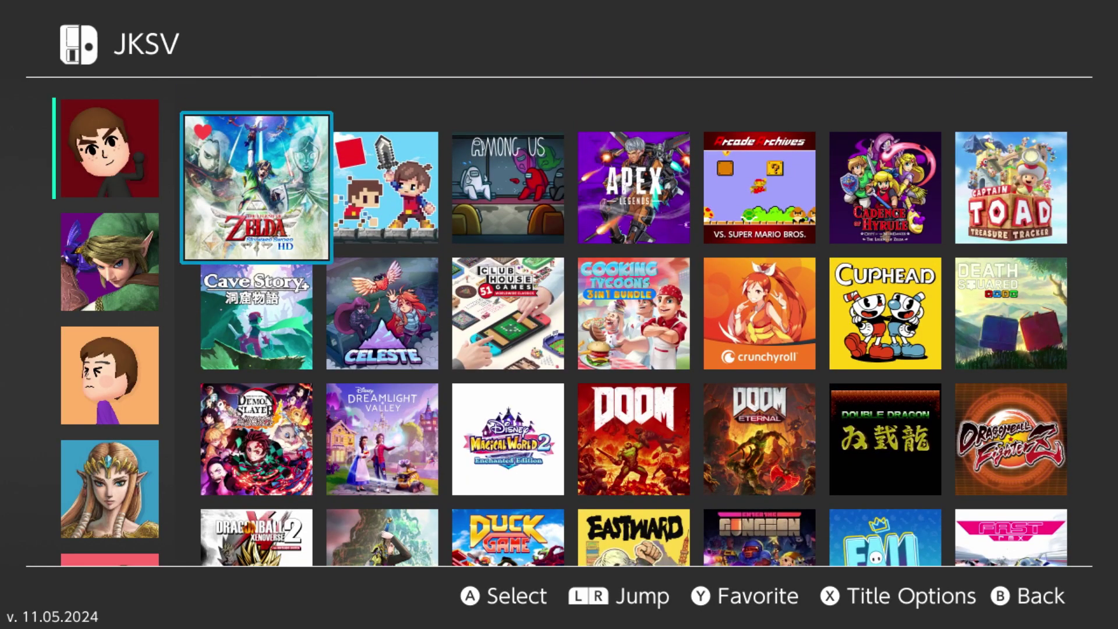
pyautogui.press('Down')
pyautogui.press('Down')
pyautogui.press('Down')
pyautogui.press('Down')
pyautogui.press('Down')
pyautogui.press('Down')
pyautogui.press('Up')
pyautogui.press('Up')
pyautogui.press('Up')
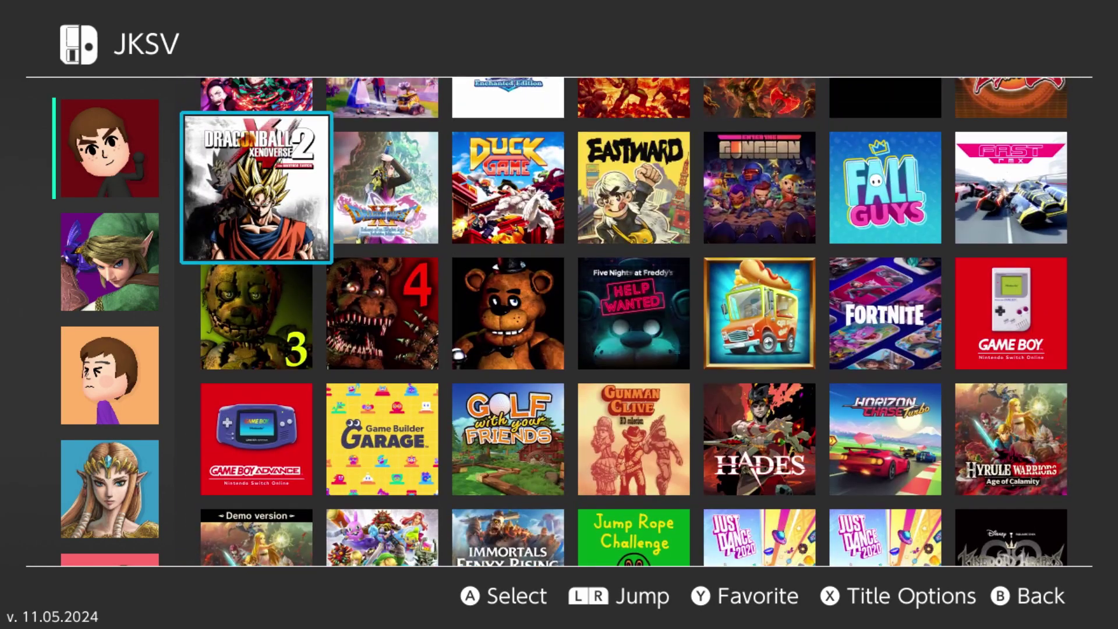
pyautogui.press('Up')
pyautogui.press('Up')
pyautogui.press('Up')
pyautogui.press('Down')
pyautogui.press('Down')
pyautogui.press('Down')
pyautogui.press('Down')
pyautogui.press('Down')
pyautogui.press('Down')
pyautogui.press('Down')
pyautogui.press('Down')
pyautogui.press('Down')
pyautogui.press('Down')
pyautogui.press('Down')
pyautogui.press('Down')
pyautogui.press('Down')
pyautogui.press('Down')
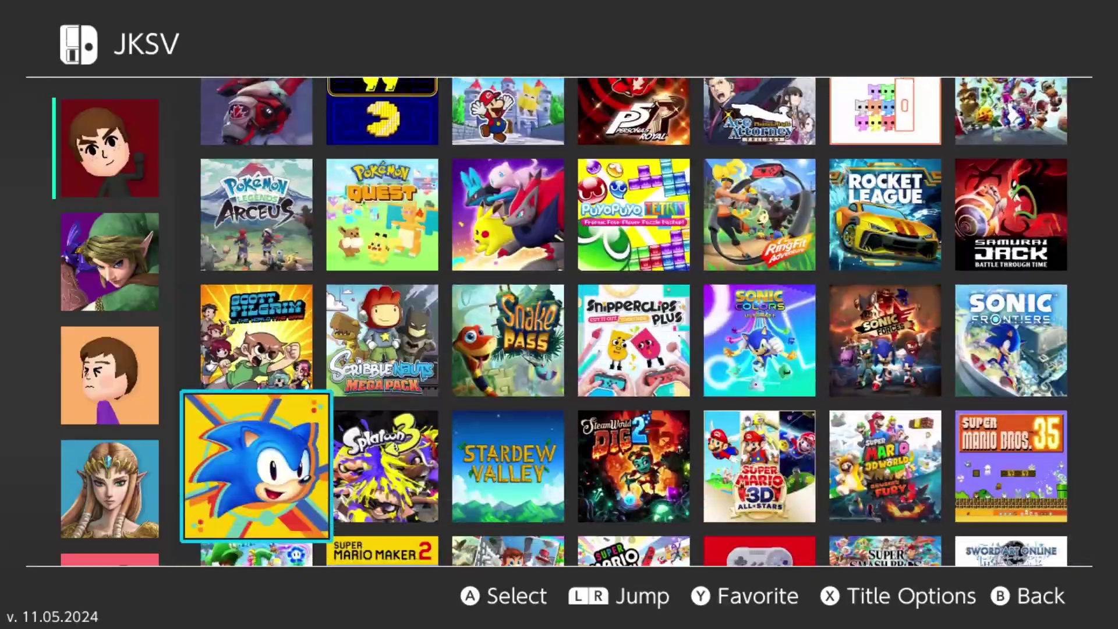
pyautogui.press('Up')
pyautogui.press('Up')
pyautogui.press('Up')
pyautogui.press('Up')
pyautogui.press('Up')
pyautogui.press('Up')
pyautogui.press('Up')
pyautogui.press('Up')
pyautogui.press('Up')
pyautogui.press('Up')
pyautogui.press('Up')
pyautogui.press('Up')
pyautogui.press('Up')
pyautogui.press('Up')
pyautogui.press('Right')
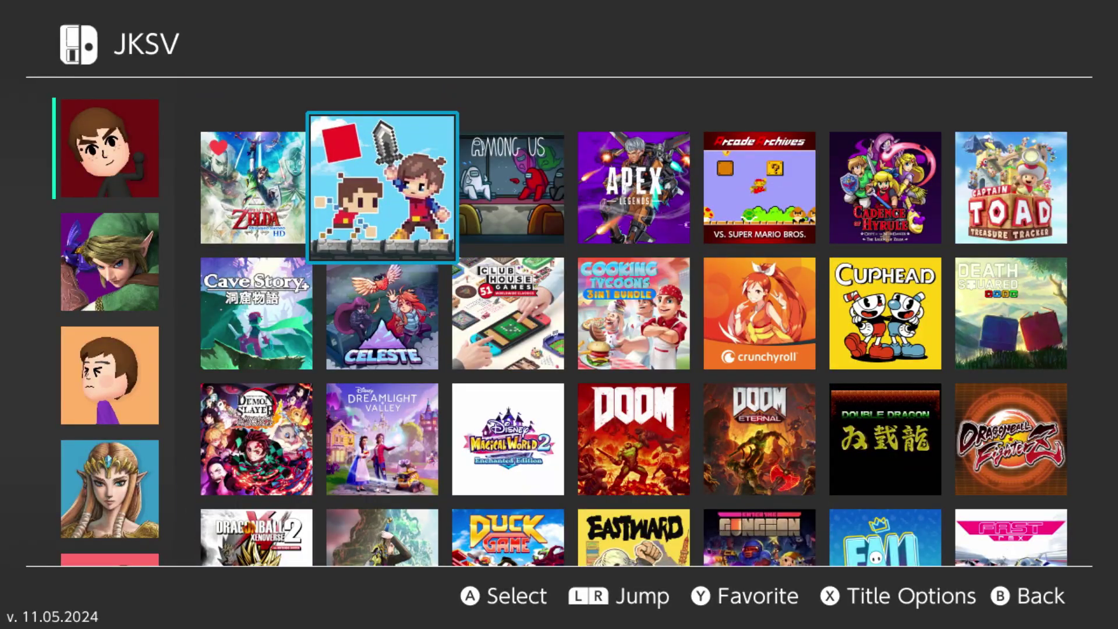
pyautogui.press('Left')
pyautogui.press('y')
pyautogui.press('y')
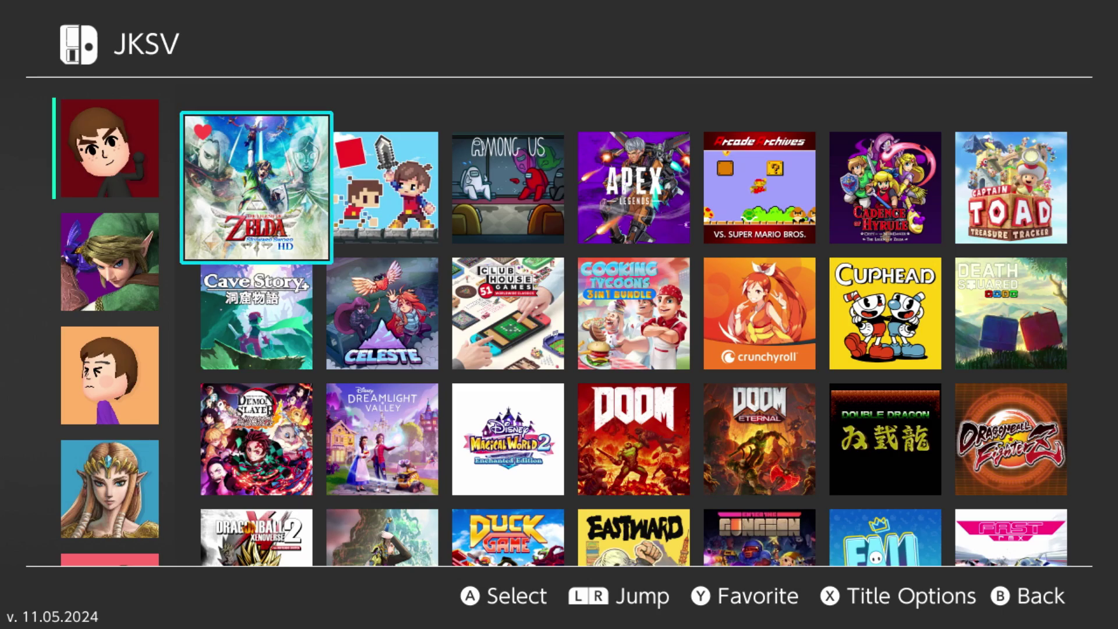
# View Skyward Sword HD's save information, title ID 01002DA013484000 and Account save type, via Title Options.
pyautogui.press('x')
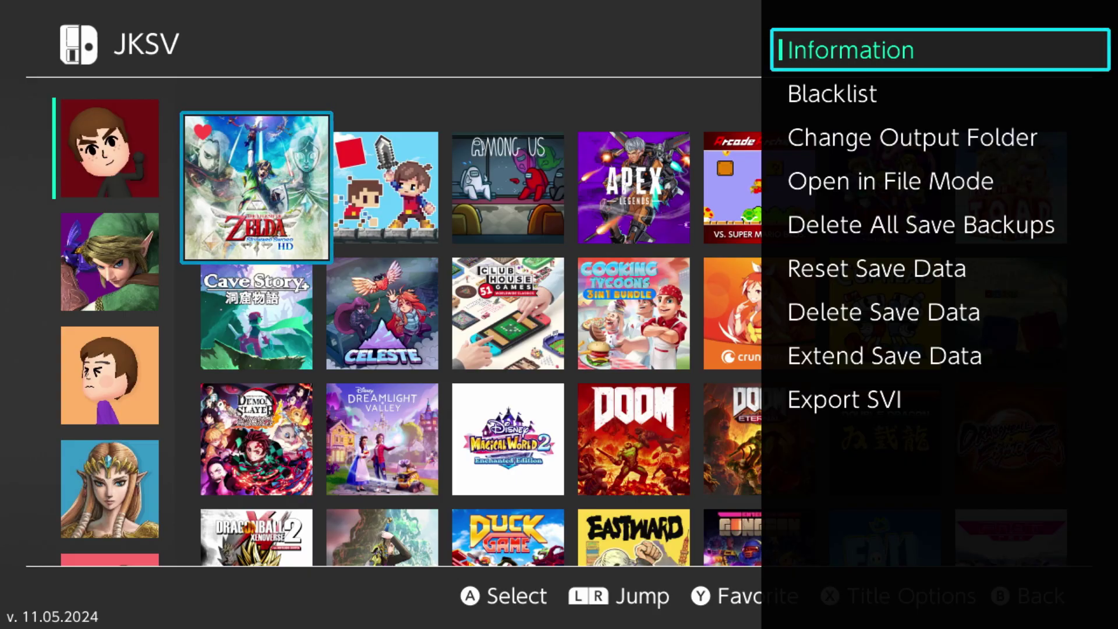
pyautogui.press('a')
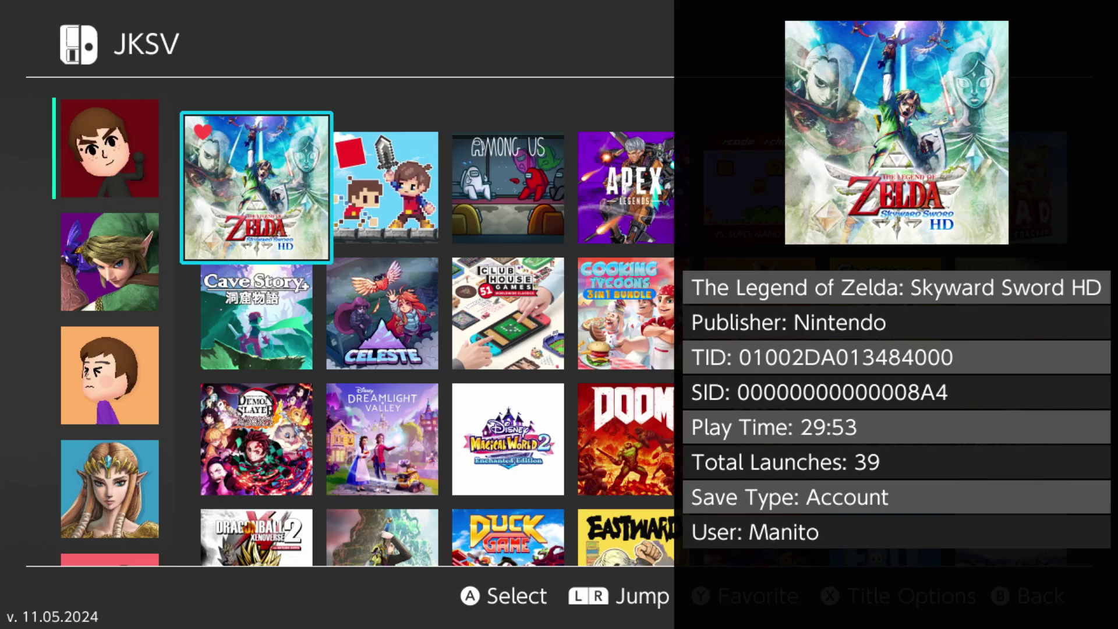
pyautogui.press('Escape')
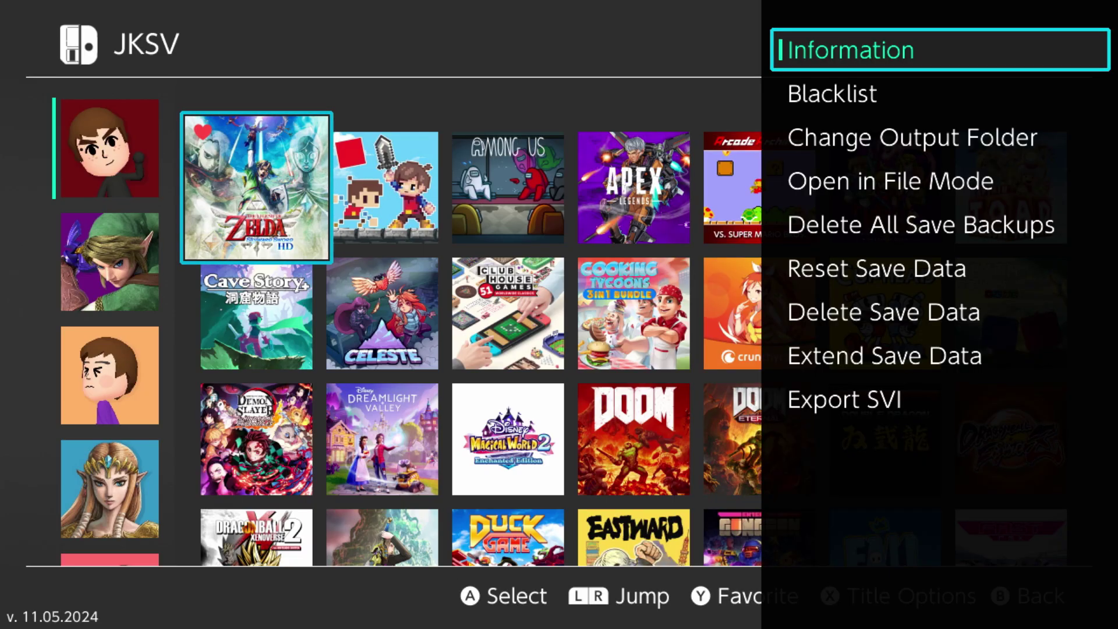
# Launch Skyward Sword HD, check its two quest logs at 30:49, then return to JKSV.
pyautogui.press('Escape')
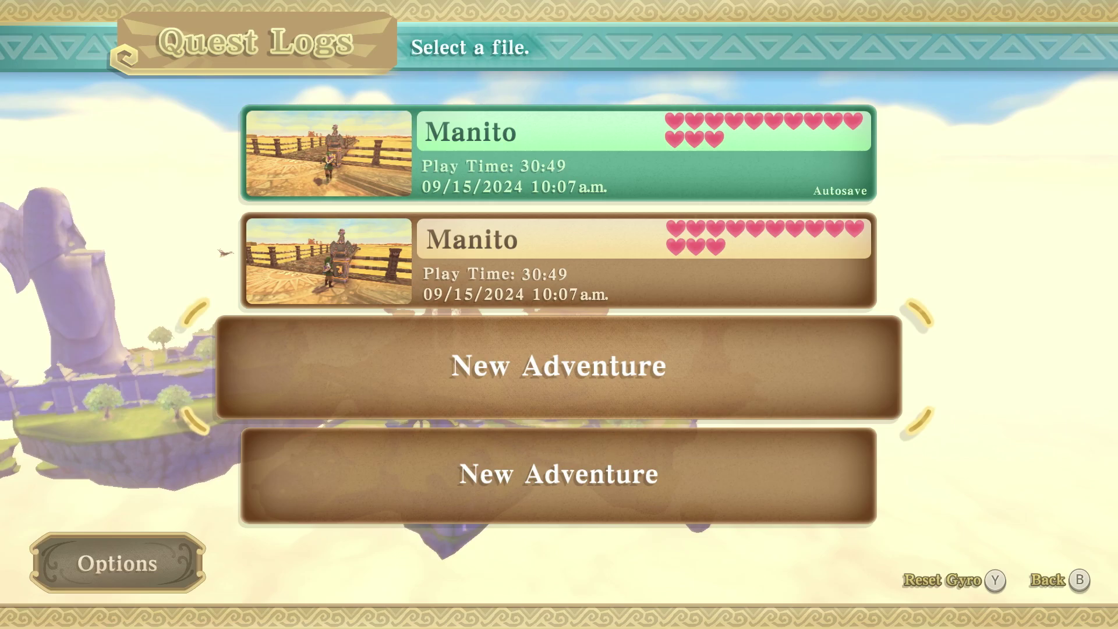
pyautogui.press('Up')
pyautogui.press('Up')
pyautogui.press('Down')
pyautogui.press('Down')
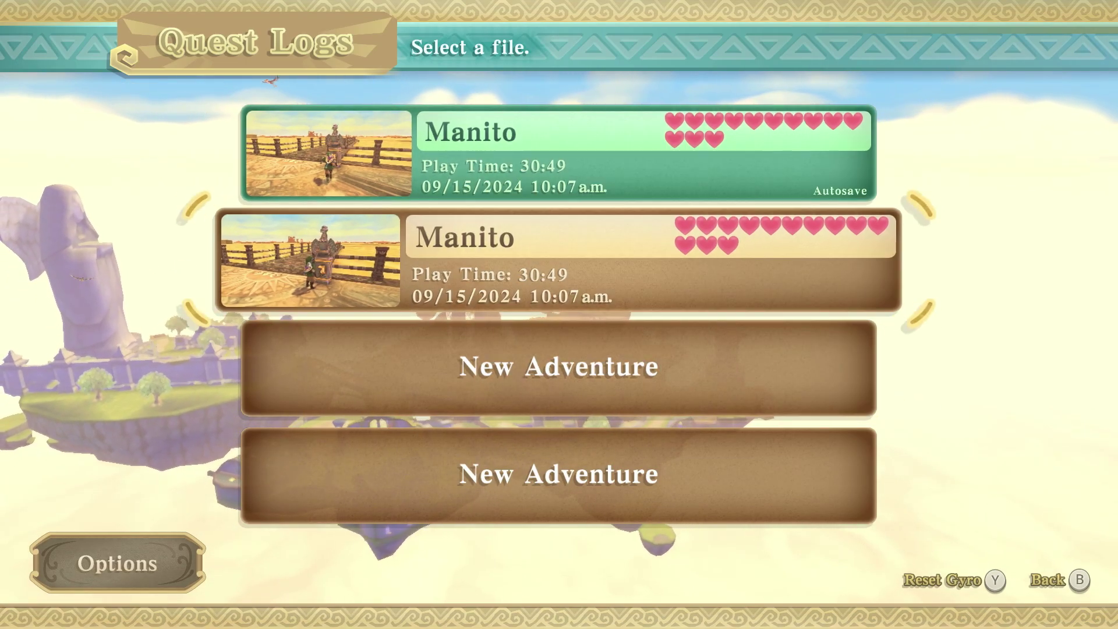
pyautogui.press('Up')
pyautogui.press('Up')
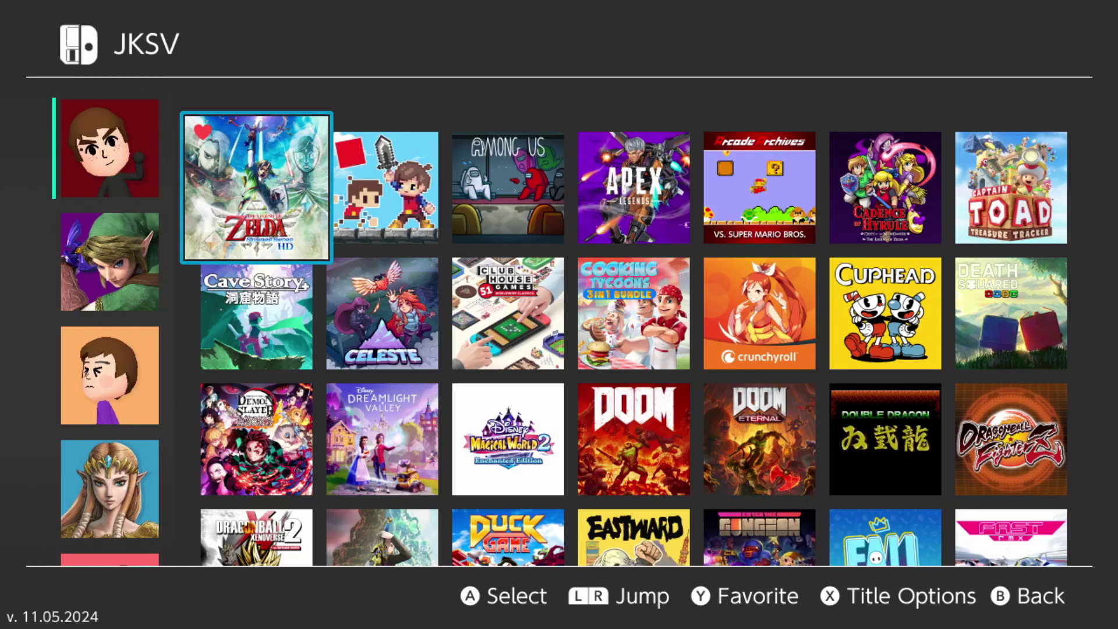
pyautogui.press('Down')
pyautogui.press('Down')
pyautogui.press('Down')
pyautogui.press('Down')
pyautogui.press('Down')
pyautogui.press('Down')
pyautogui.press('Down')
pyautogui.press('Down')
pyautogui.press('Down')
pyautogui.press('Down')
pyautogui.press('Down')
pyautogui.press('Down')
pyautogui.press('Down')
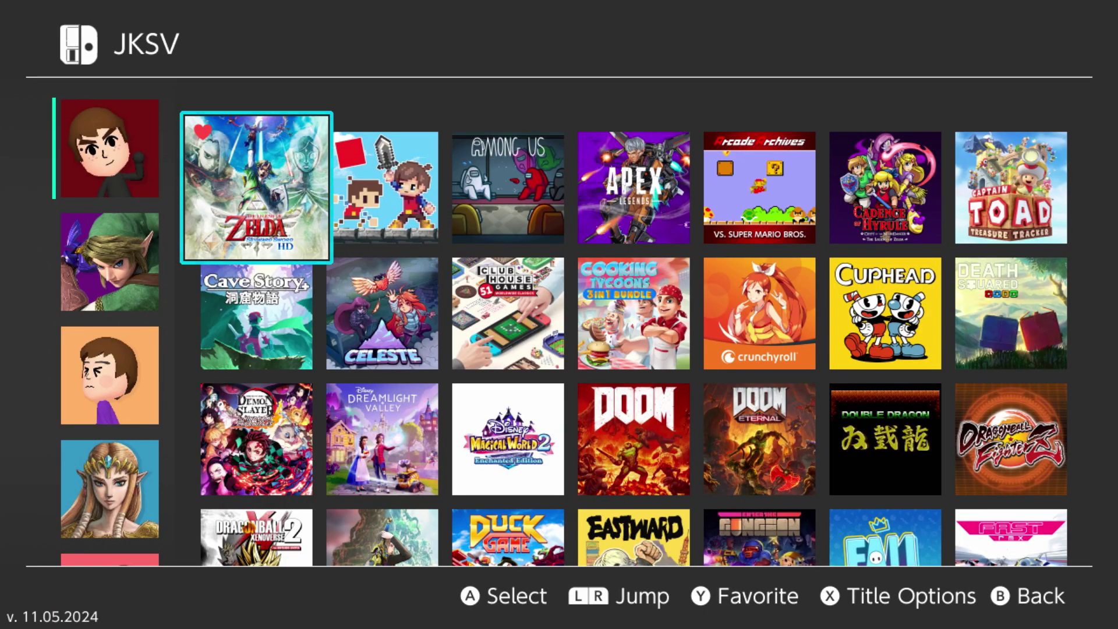
# Back up the Skyward Sword HD save under the default name with timestamp 2025.03.11 @ 10.03.33.
pyautogui.press('Return')
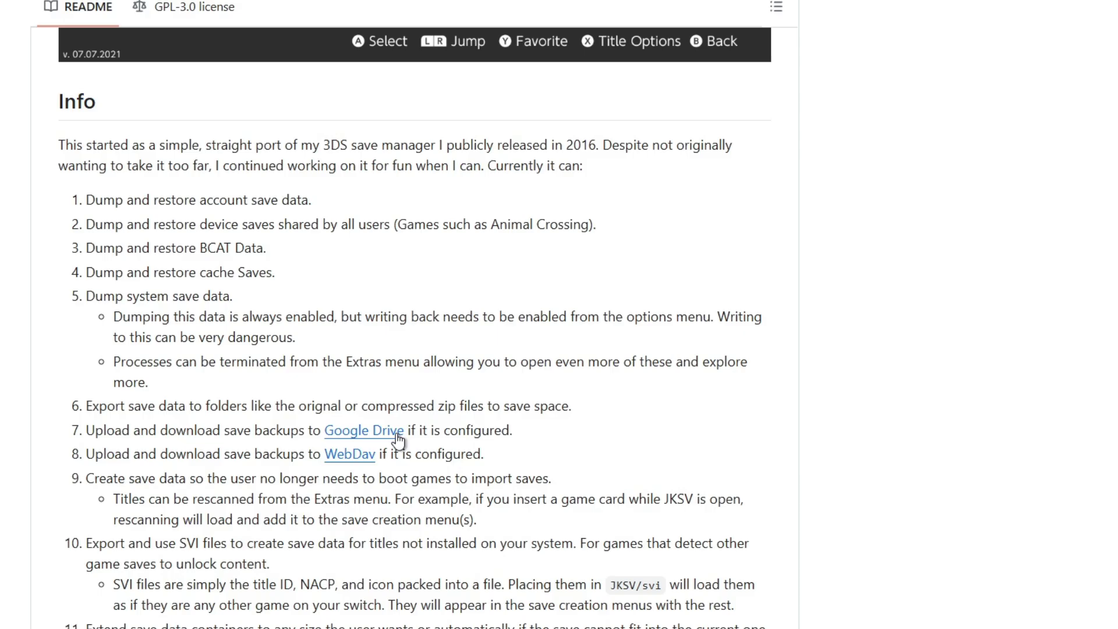
pyautogui.click(397, 434)
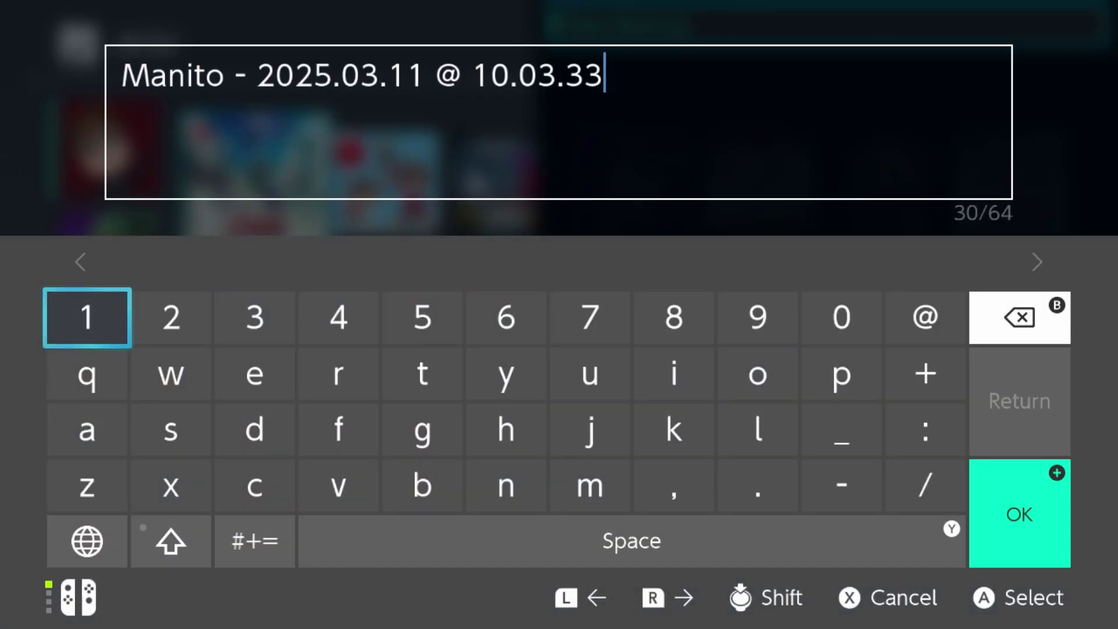
pyautogui.press('Down')
pyautogui.press('Right')
pyautogui.press('Right')
pyautogui.press('Right')
pyautogui.press('Right')
pyautogui.press('Right')
pyautogui.press('Right')
pyautogui.press('Right')
pyautogui.press('Left')
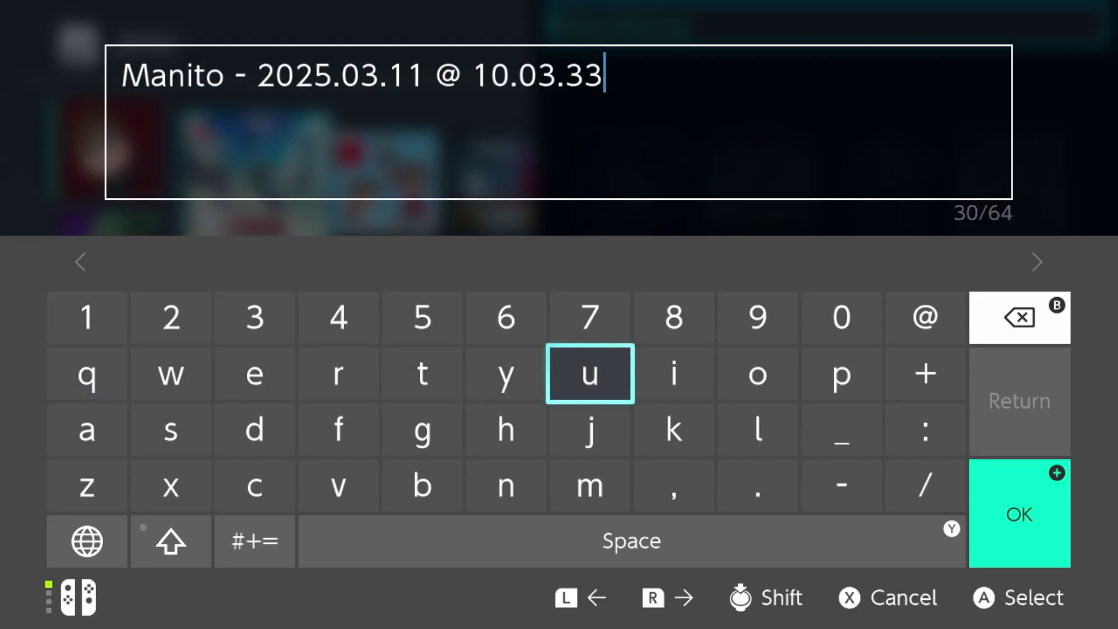
pyautogui.press('Left')
pyautogui.press('Left')
pyautogui.press('Left')
pyautogui.press('Left')
pyautogui.press('Right')
pyautogui.press('Right')
pyautogui.press('Right')
pyautogui.press('Right')
pyautogui.press('Left')
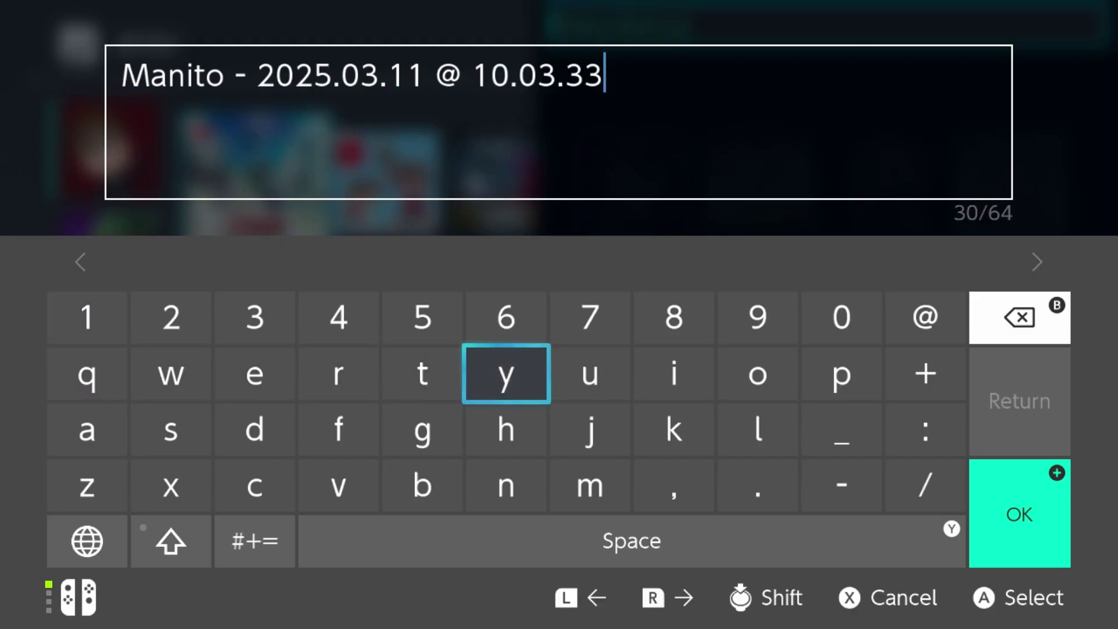
pyautogui.press('Return')
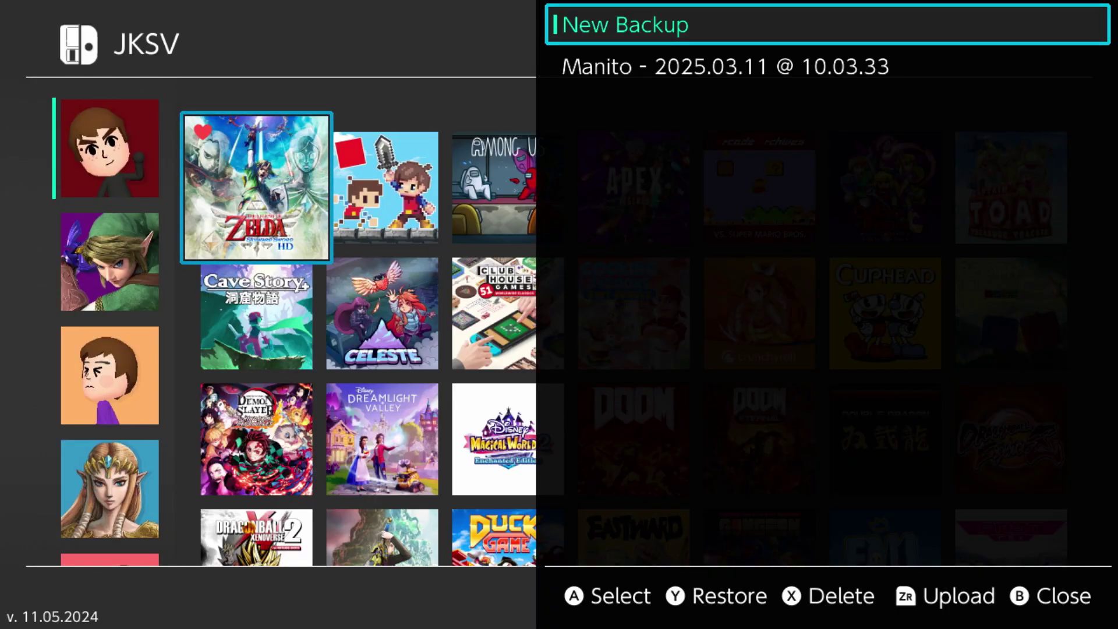
# Verify the 2025.03.11 @ 10.03.33 backup in Skyward Sword HD's list, then close the backup panel.
pyautogui.press('Down')
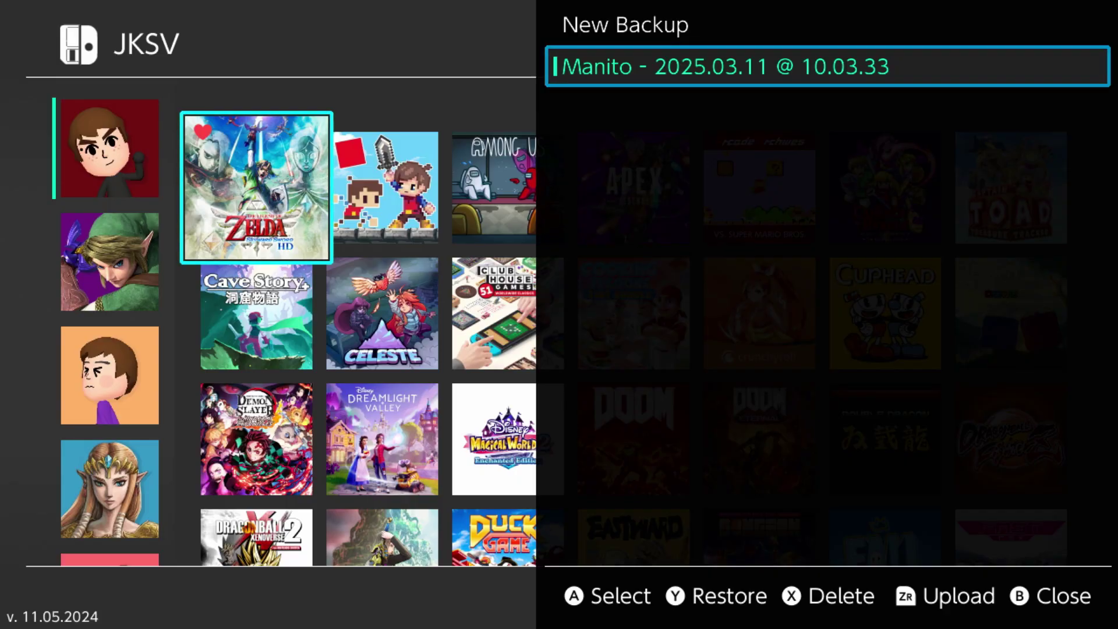
pyautogui.press('Up')
pyautogui.press('Down')
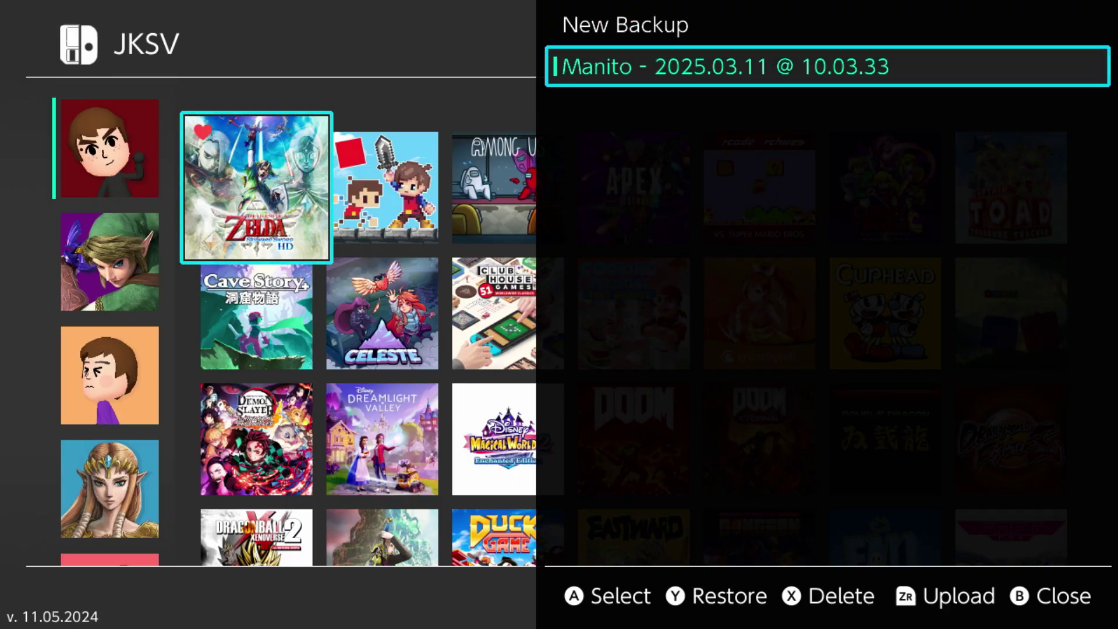
pyautogui.press('Up')
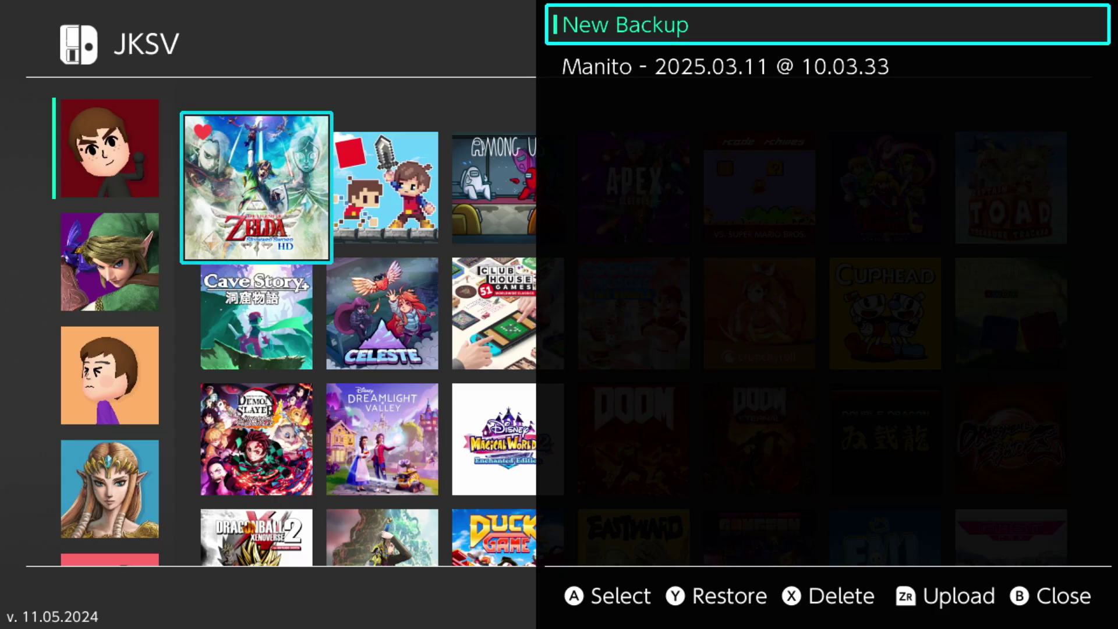
pyautogui.press('Down')
pyautogui.press('Escape')
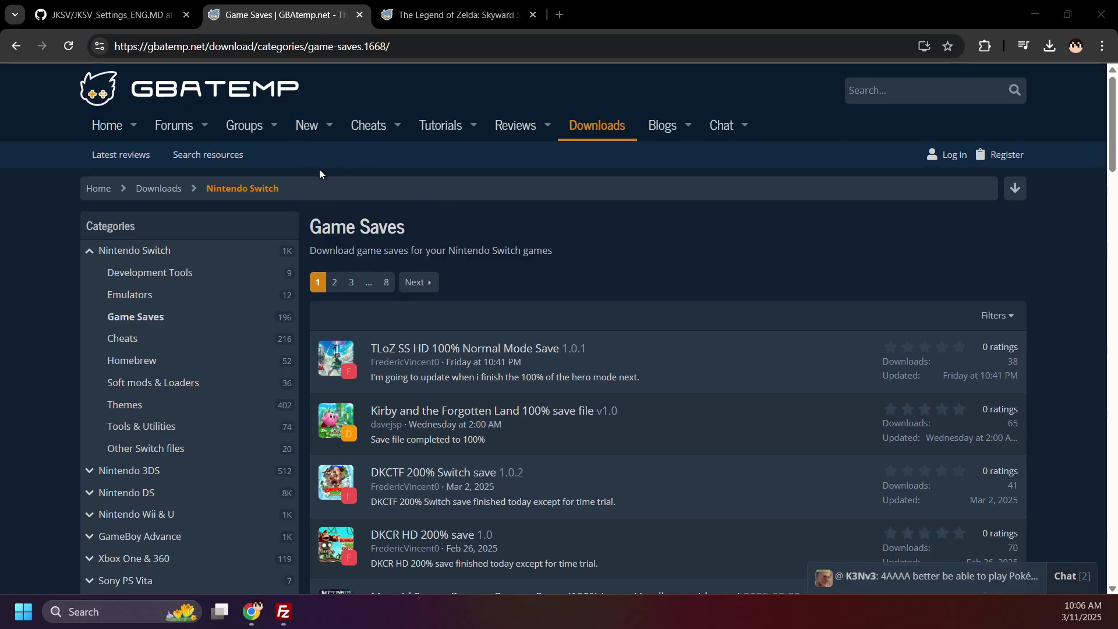
# Switch to the GBAtemp tab for the Skyward Sword HD 100% Save File 2021-07-28.
pyautogui.hotkey('ctrl', 'Tab')
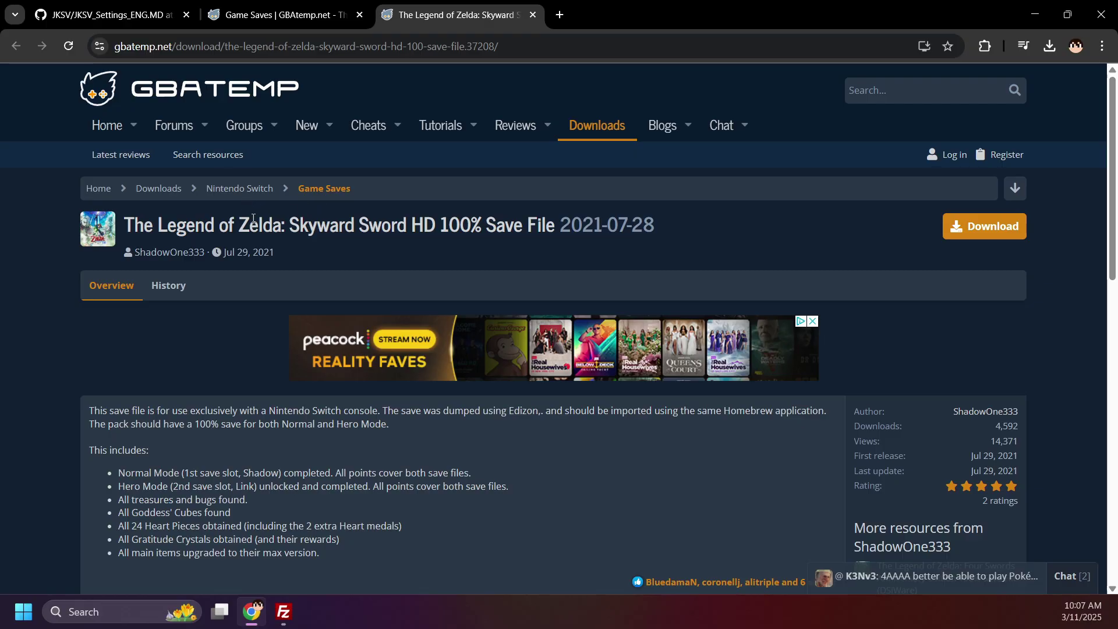
# Download the 218 KB Skyward Sword HD 100% save zip and open it to its 01002DA013484000 folder.
pyautogui.moveTo(194, 263)
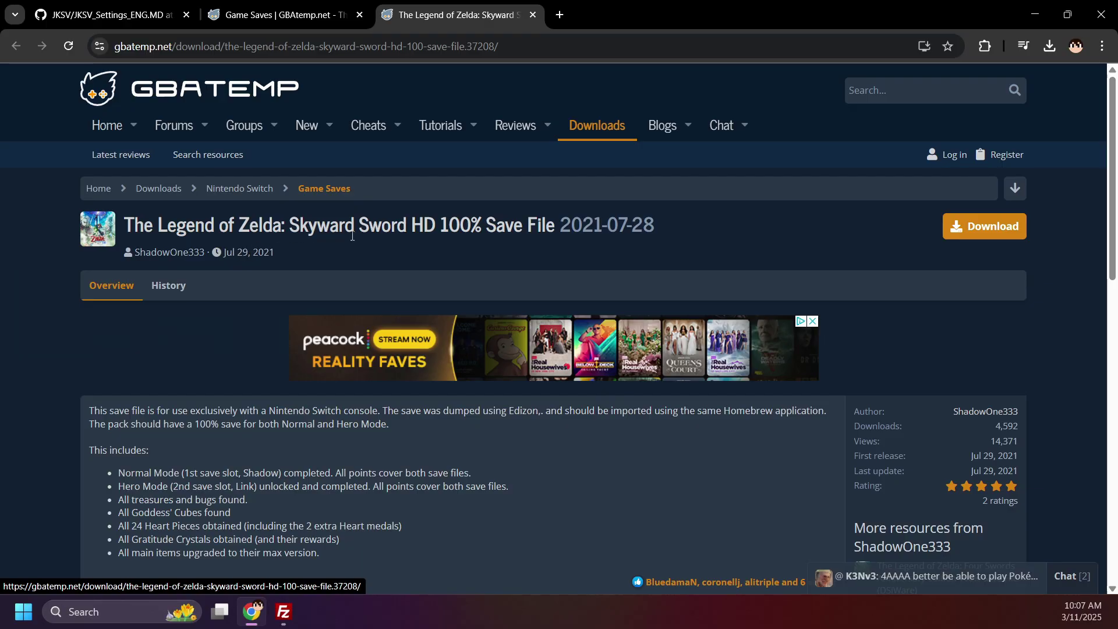
pyautogui.click(986, 236)
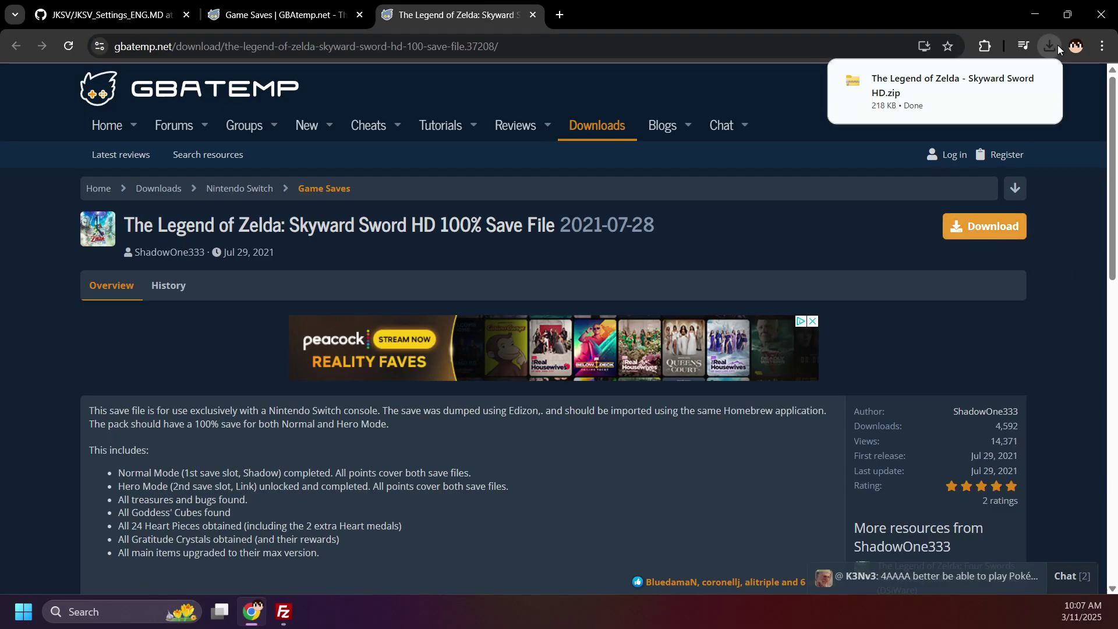
pyautogui.click(959, 82)
pyautogui.click(533, 264)
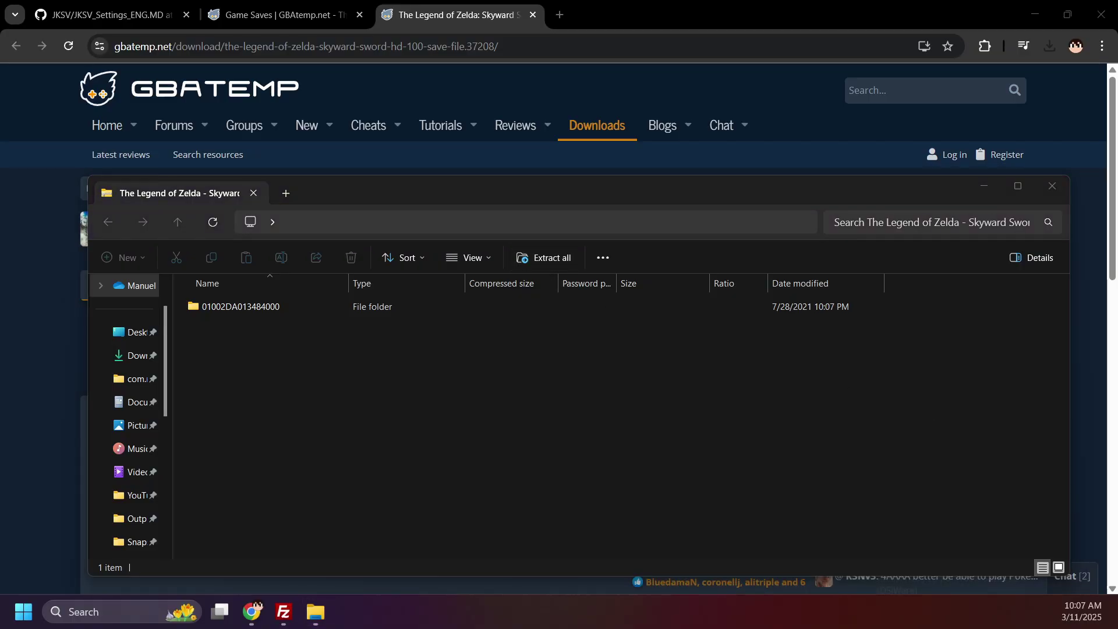
# Extract the zip's 01002DA013484000 folder into Downloads' Skyward Sword HD folder and return to FileZilla.
pyautogui.press('Return')
pyautogui.click(1060, 185)
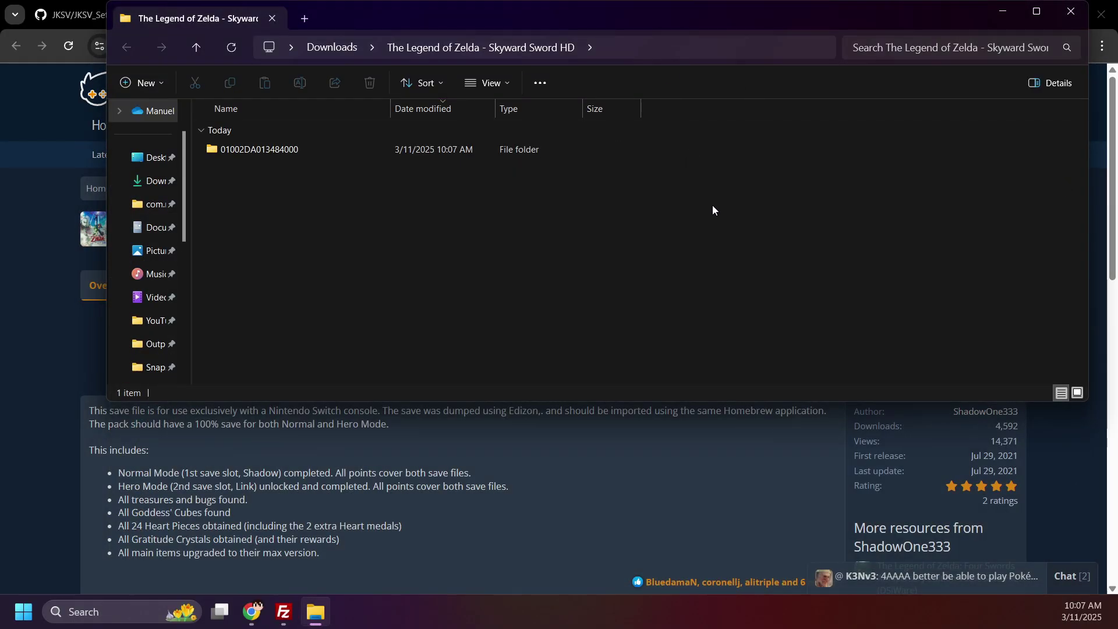
pyautogui.click(288, 596)
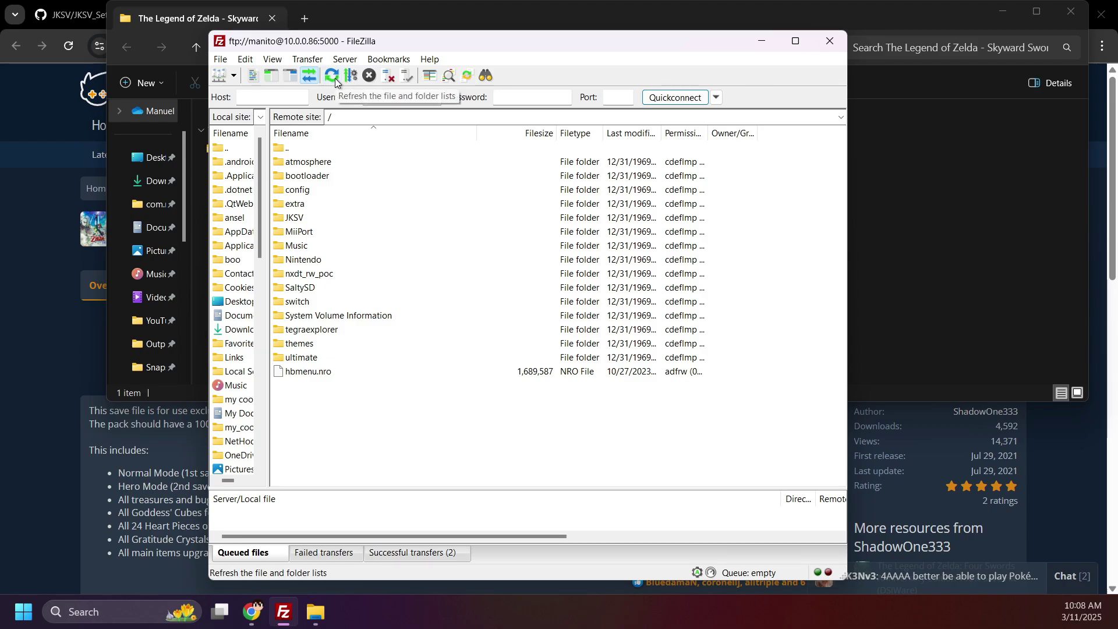
# Check that the console's 2025.03.11 @ 10.03.33 JKSV backup holds wiiking2.sav and skip.dat.
pyautogui.doubleClick(295, 220)
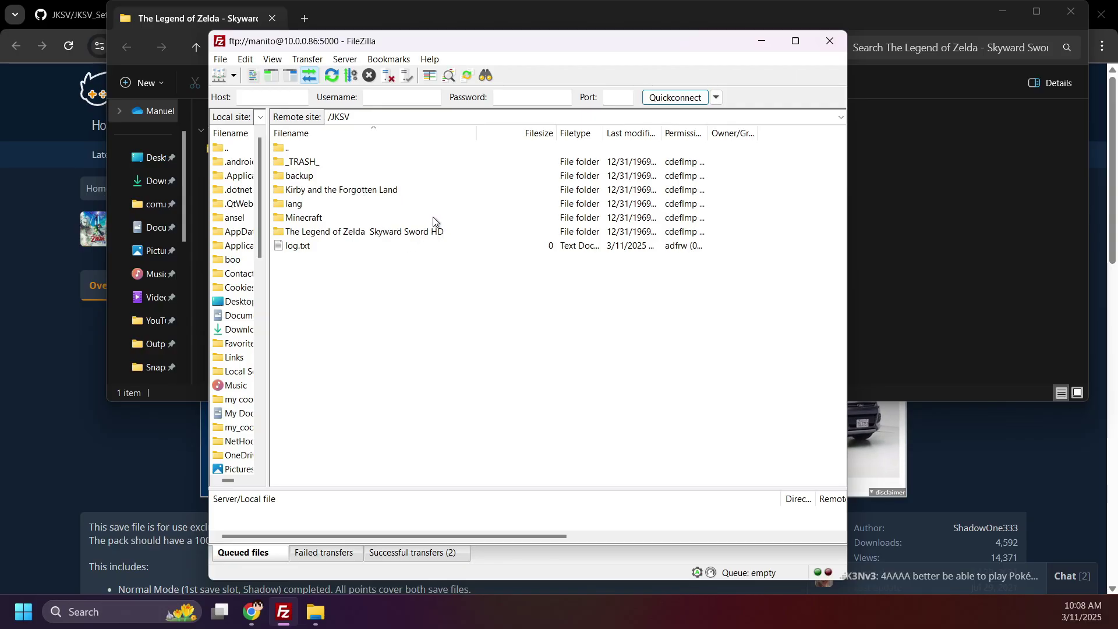
pyautogui.doubleClick(389, 233)
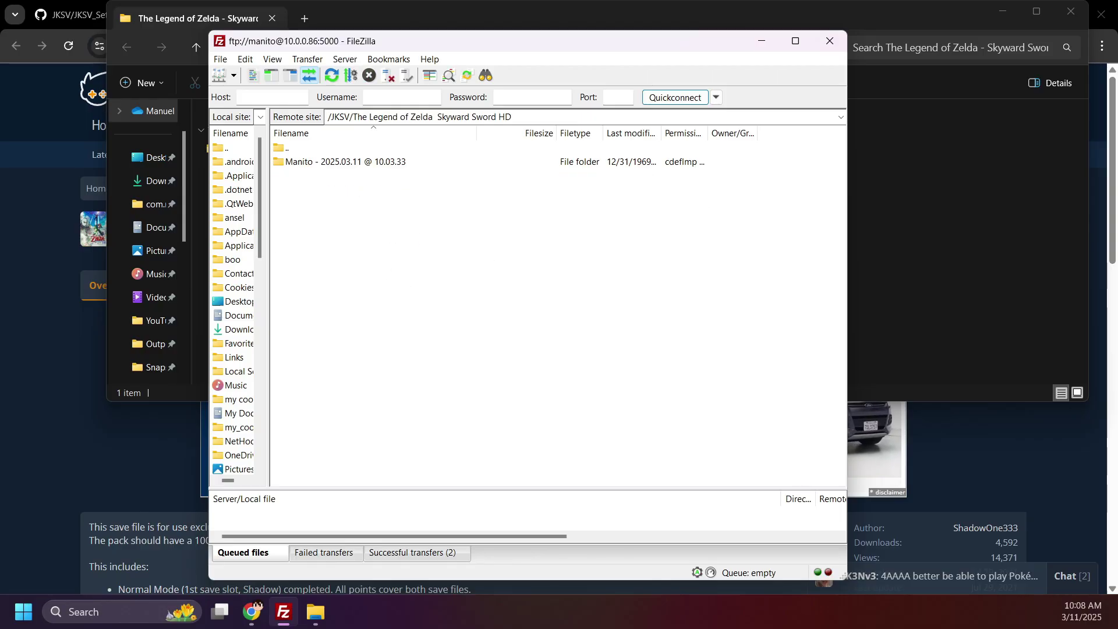
pyautogui.doubleClick(378, 162)
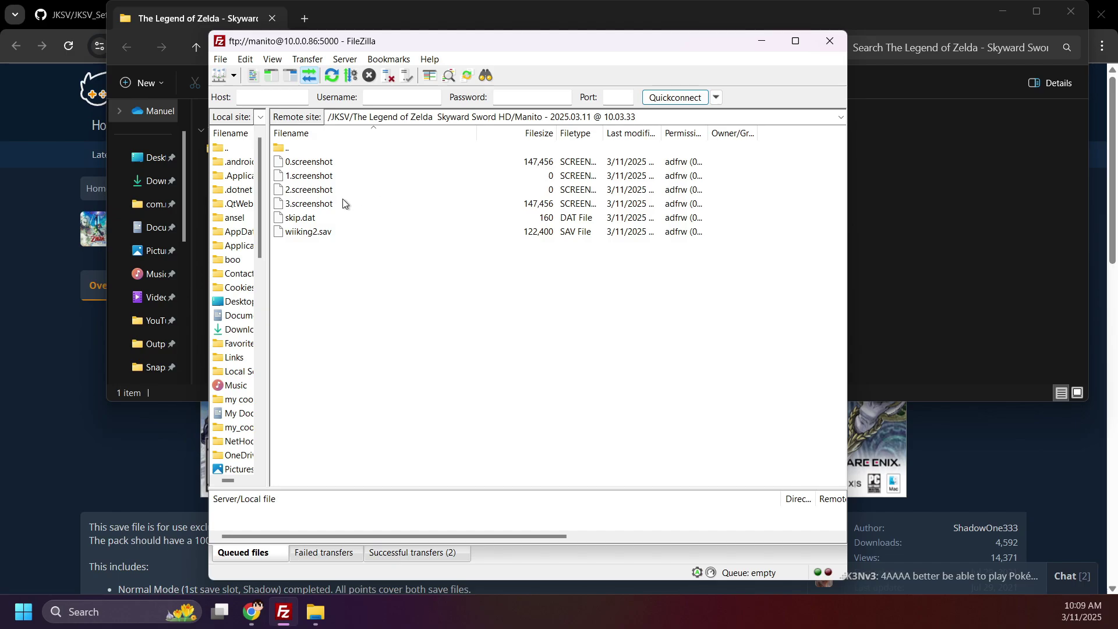
pyautogui.doubleClick(315, 149)
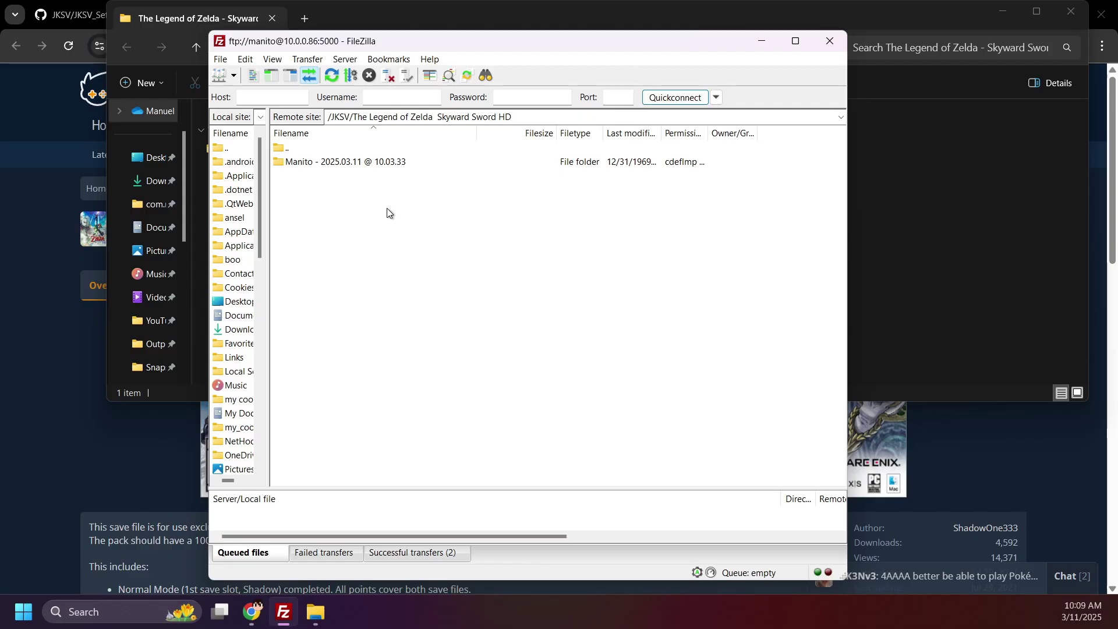
# Inspect the extracted SSHD folder's files and the console's existing dated backup folder.
pyautogui.moveTo(396, 32); pyautogui.dragTo(562, 44)
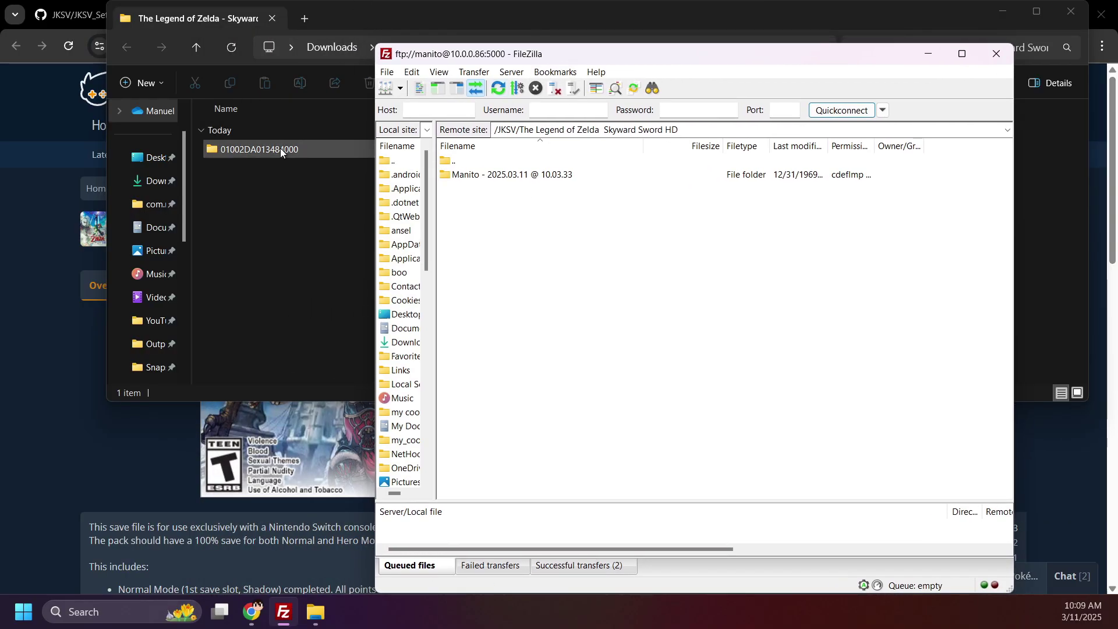
pyautogui.doubleClick(281, 150)
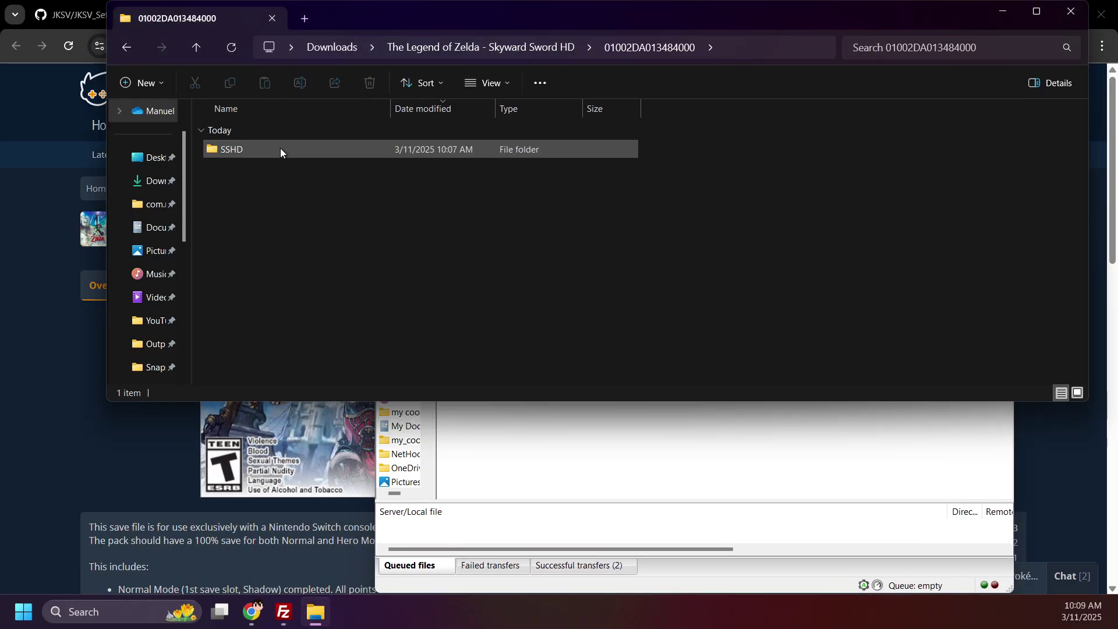
pyautogui.doubleClick(281, 149)
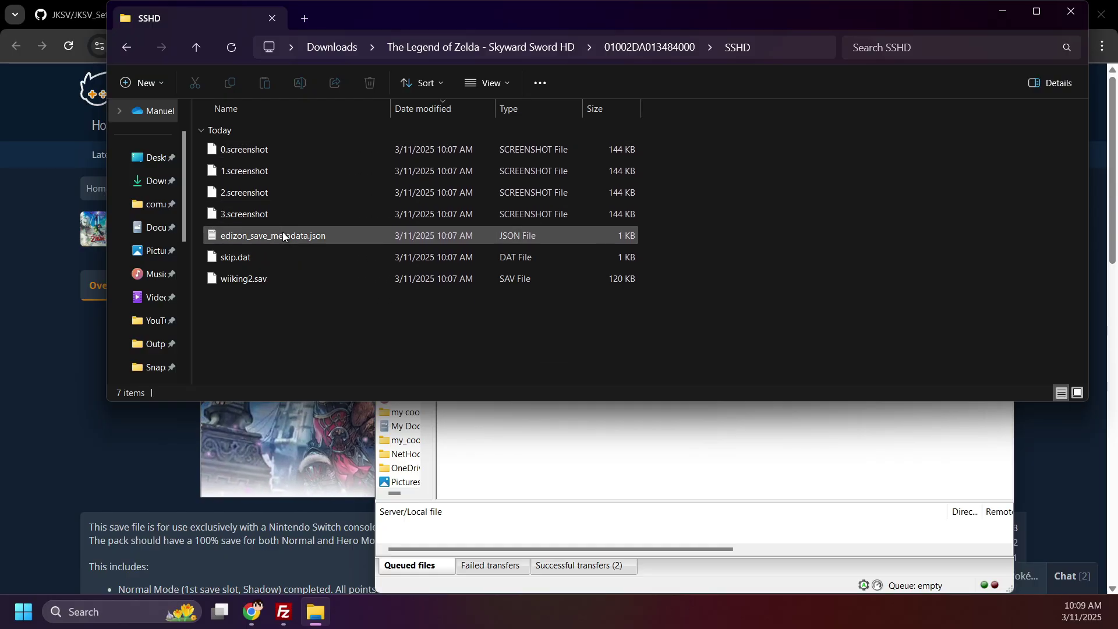
pyautogui.click(580, 490)
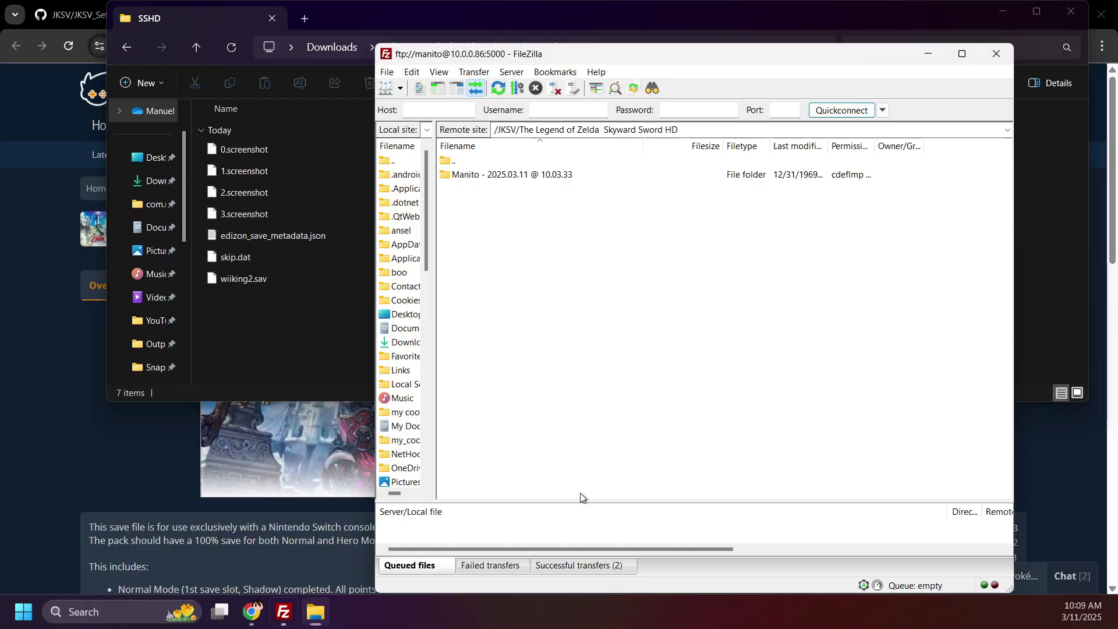
pyautogui.doubleClick(519, 174)
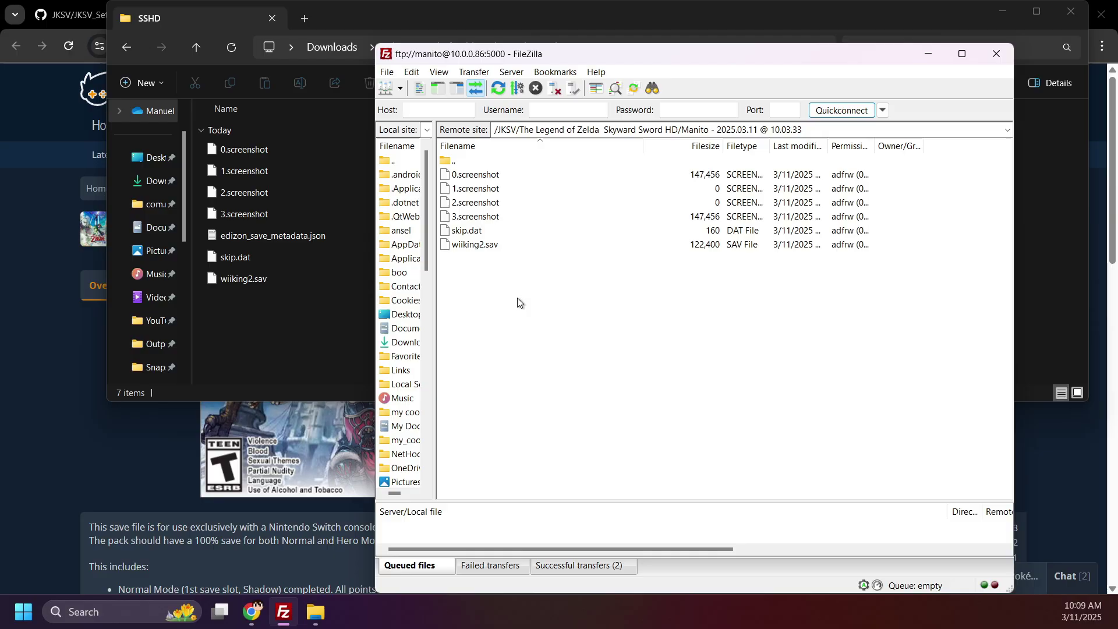
pyautogui.press('BackSpace')
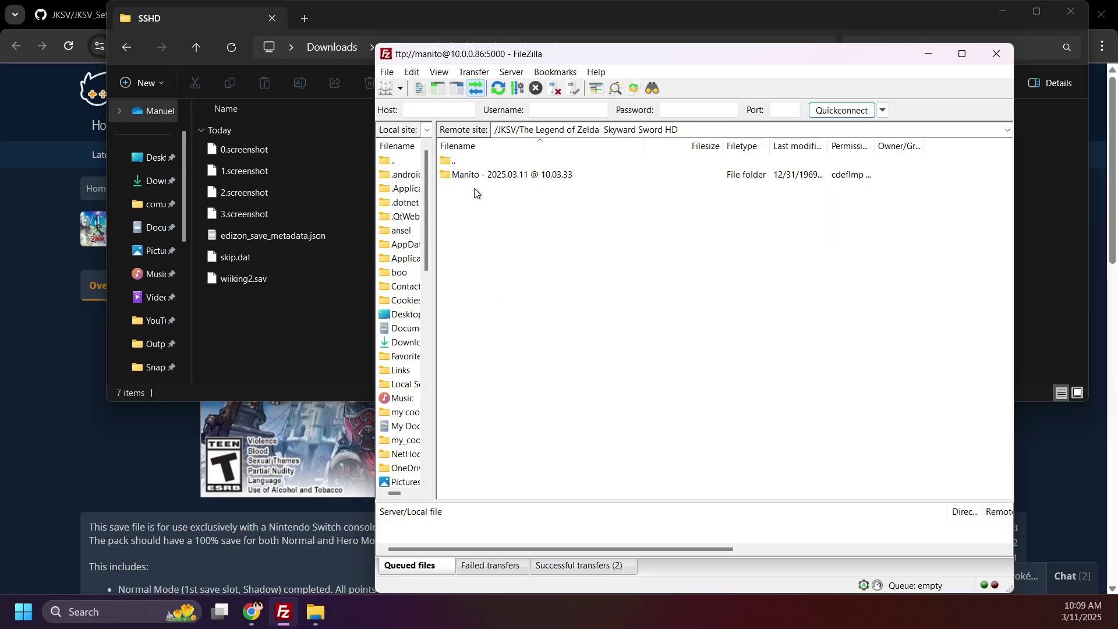
pyautogui.click(492, 183)
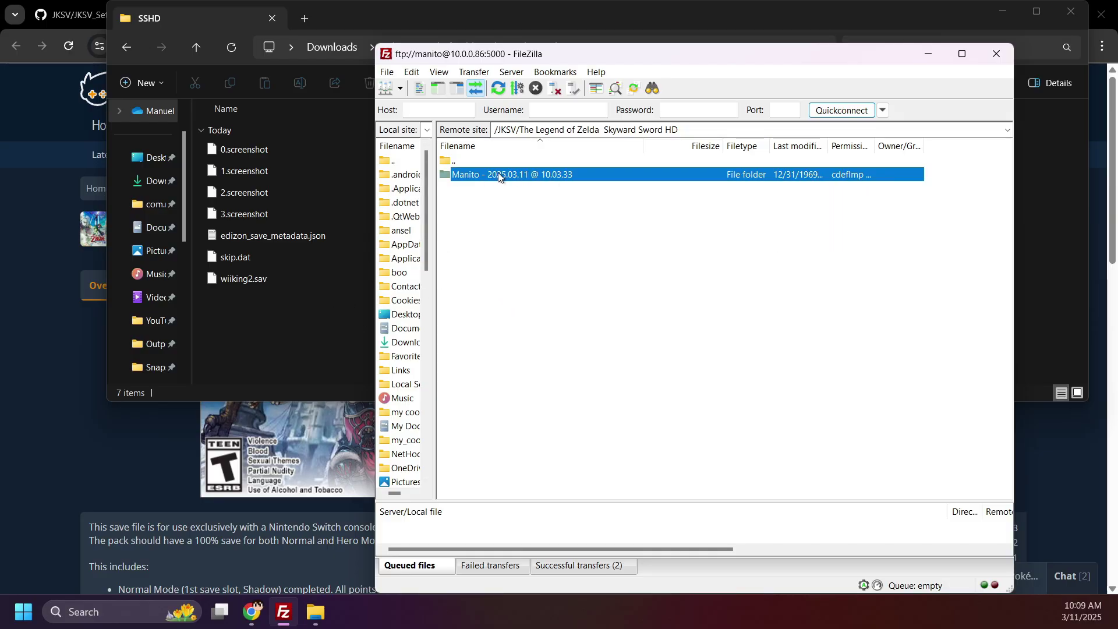
# Upload the SSHD folder into the console's /JKSV/The Legend of Zelda Skyward Sword HD directory.
pyautogui.click(276, 311)
pyautogui.press('BackSpace')
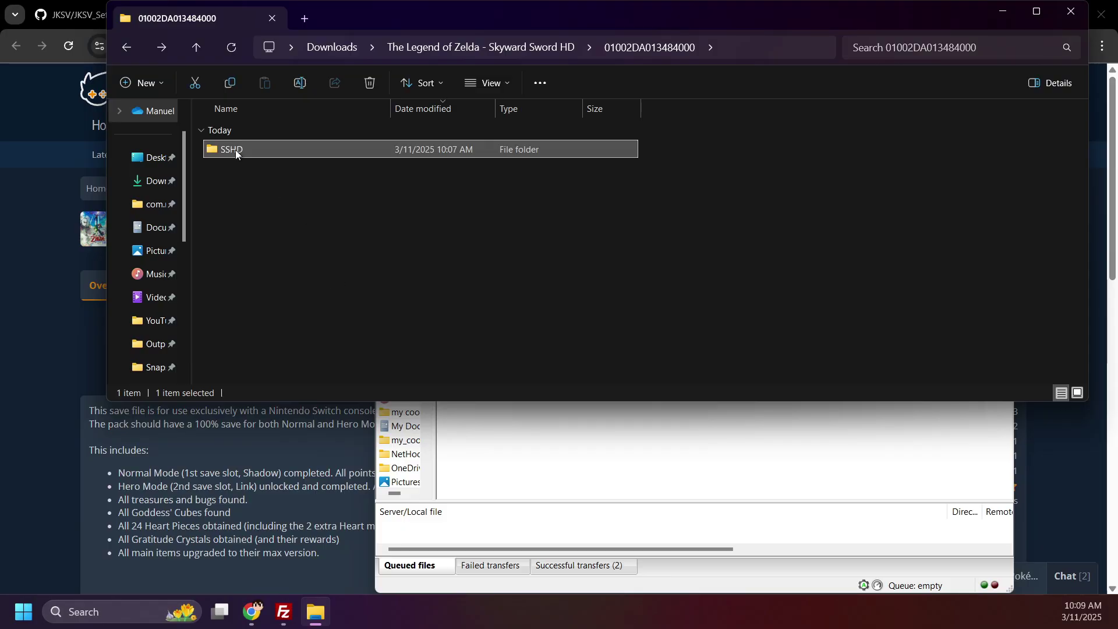
pyautogui.moveTo(238, 151); pyautogui.dragTo(557, 454)
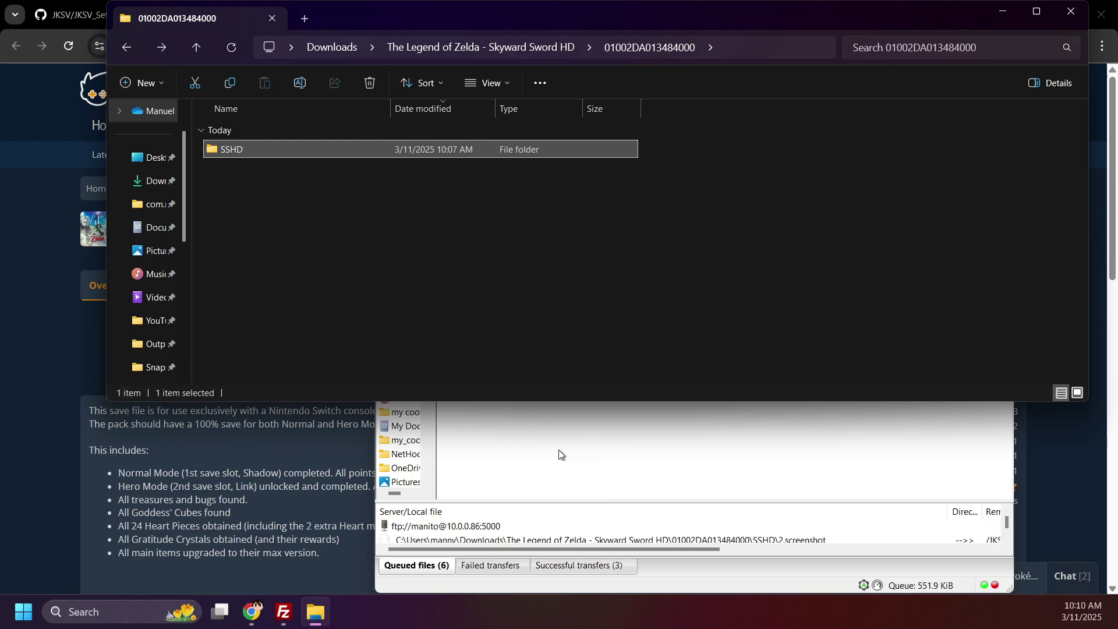
pyautogui.click(559, 449)
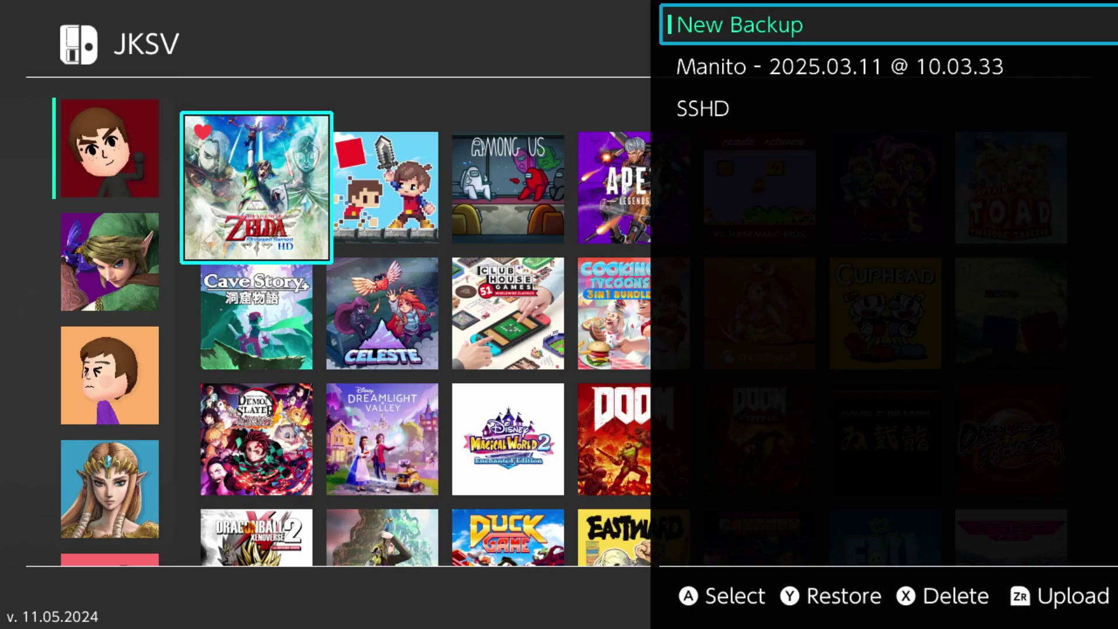
# Restore the SSHD backup in JKSV, which auto-creates a 2025.03.11 @ 10.10.40 backup.
pyautogui.press('Down')
pyautogui.press('Down')
pyautogui.press('y')
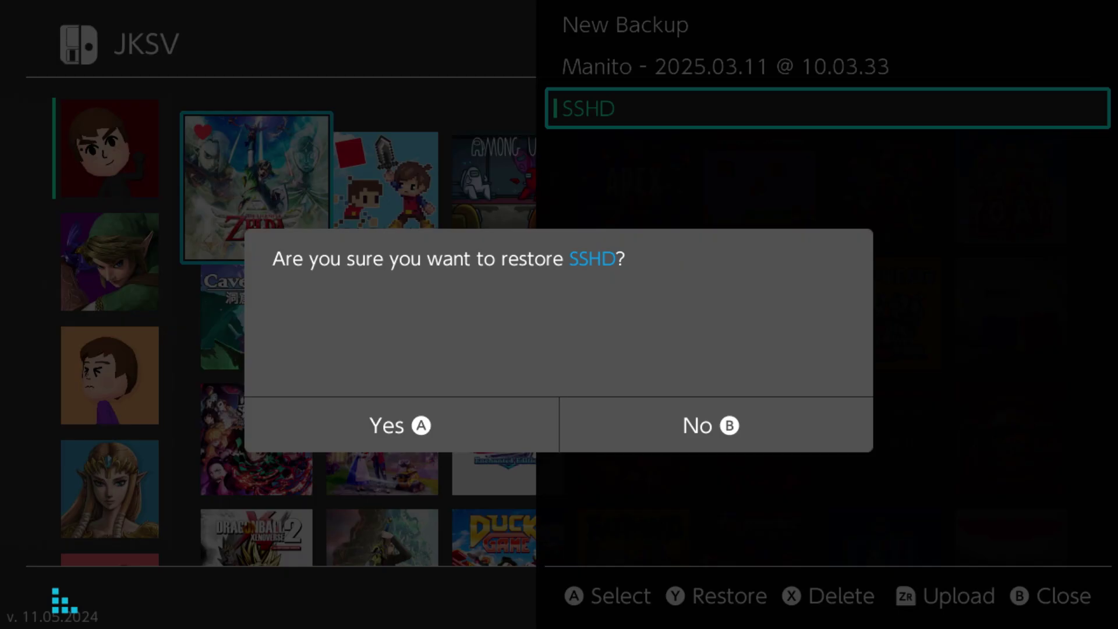
pyautogui.press('Return')
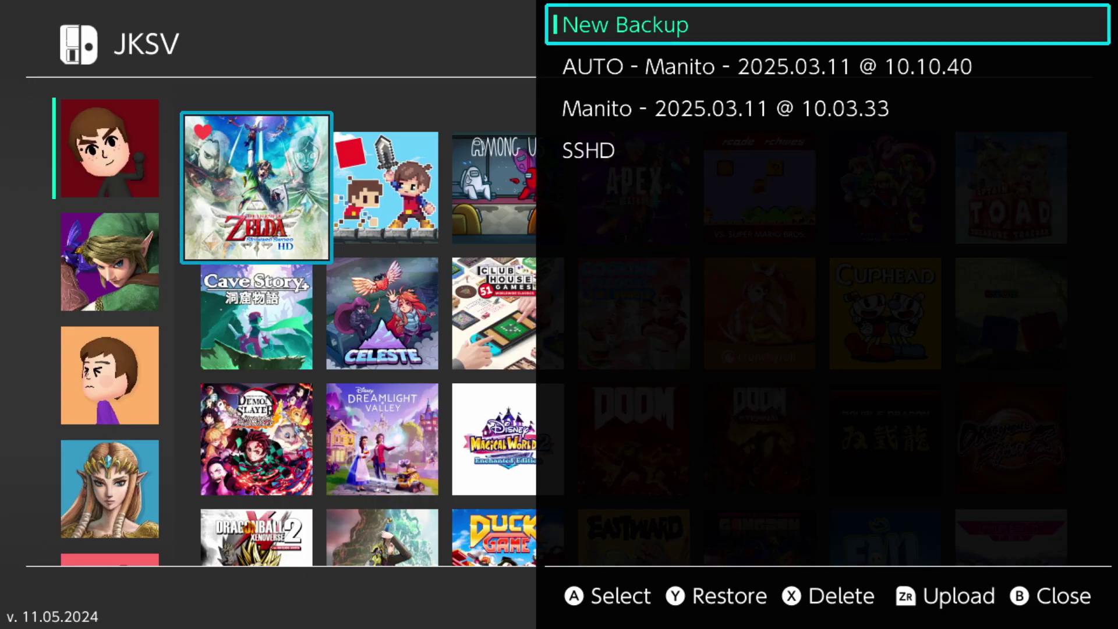
pyautogui.press('Down')
pyautogui.press('Down')
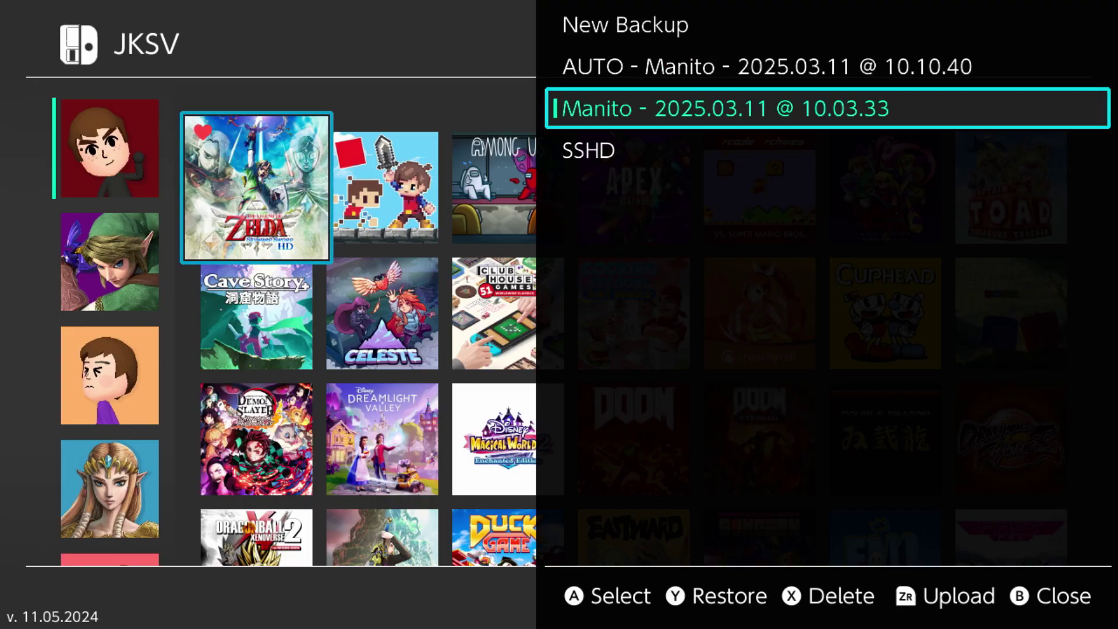
pyautogui.press('Down')
pyautogui.press('Up')
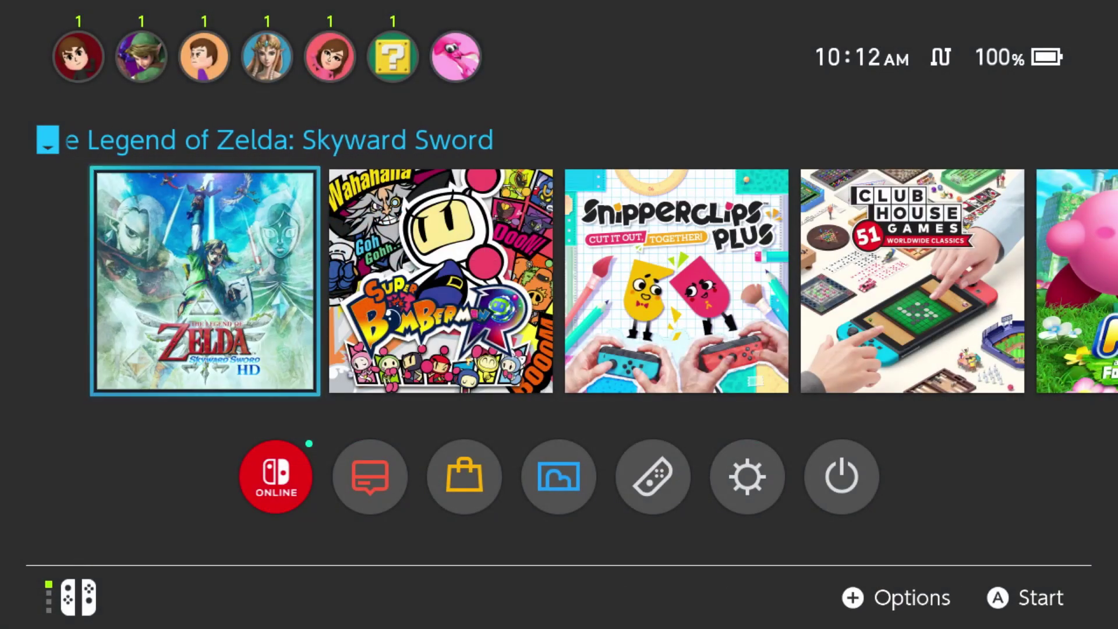
pyautogui.press('Return')
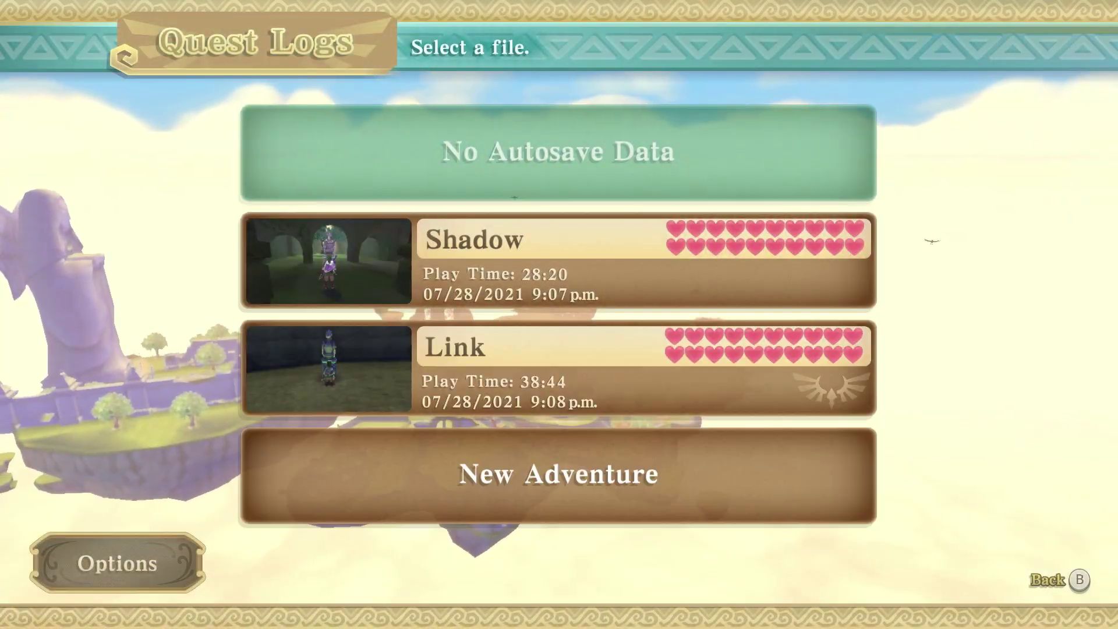
# Exit JKSV, load the 38:44 Link quest log from the restored save, and run around.
pyautogui.press('Down')
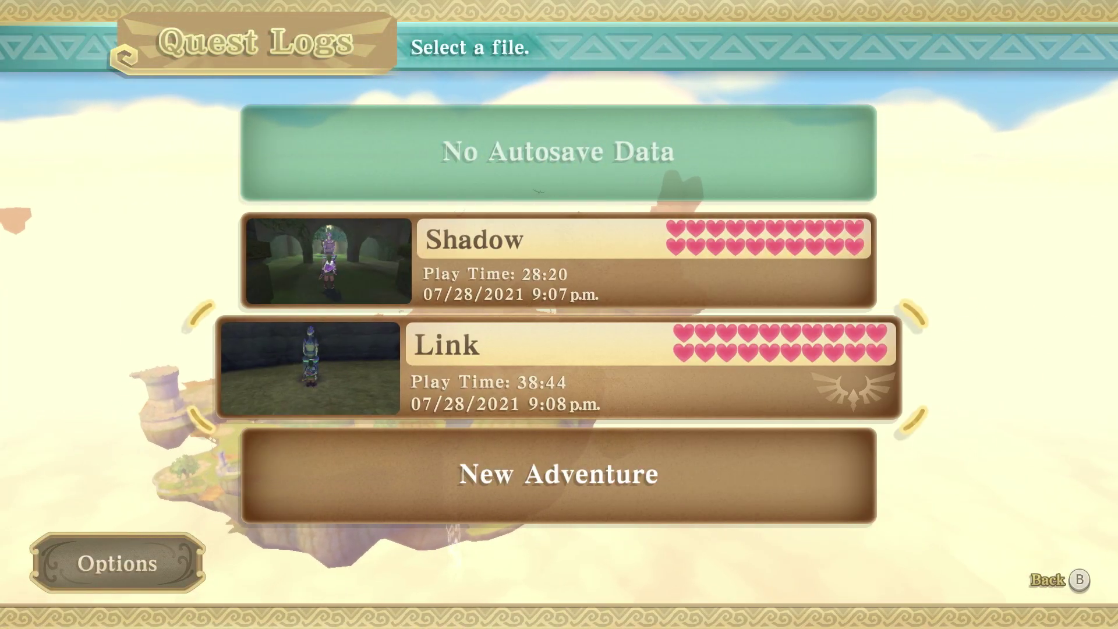
pyautogui.press('Up')
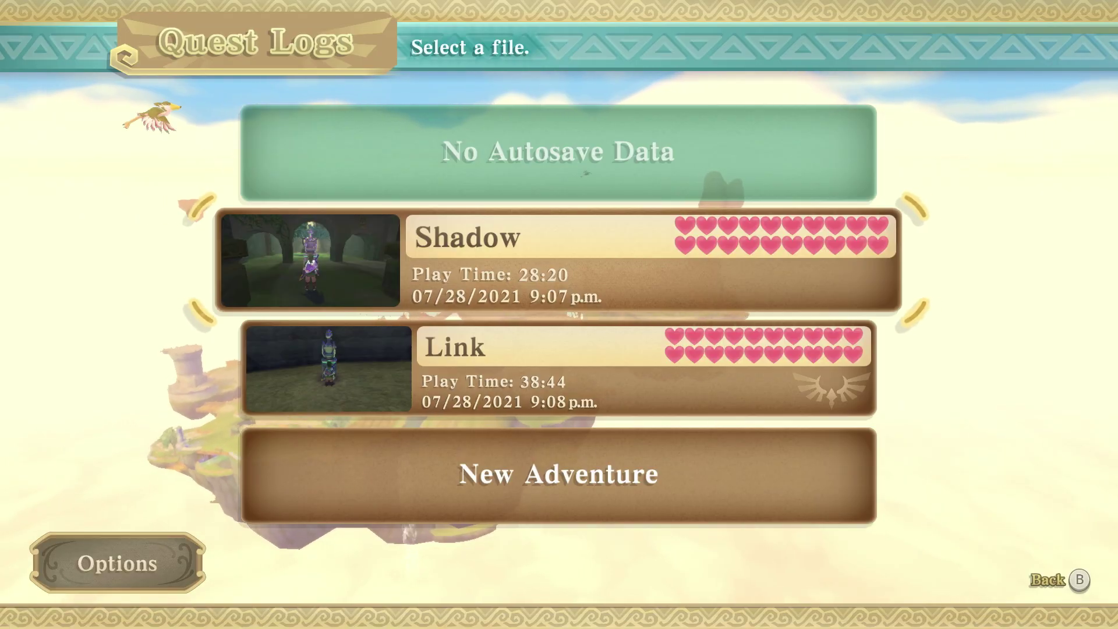
pyautogui.press('Down')
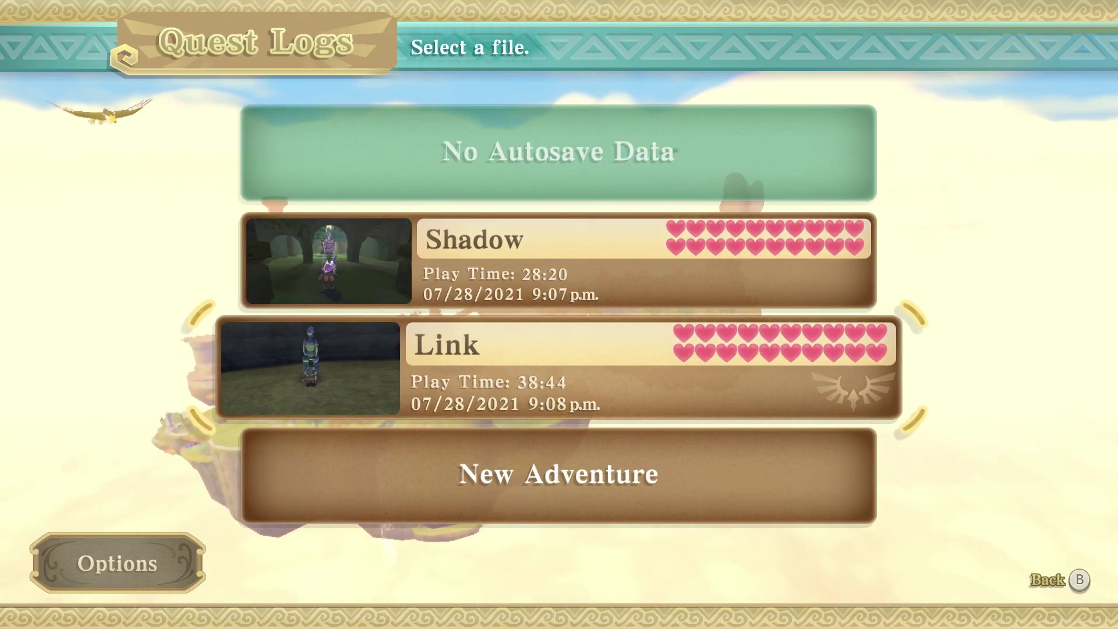
pyautogui.press('Return')
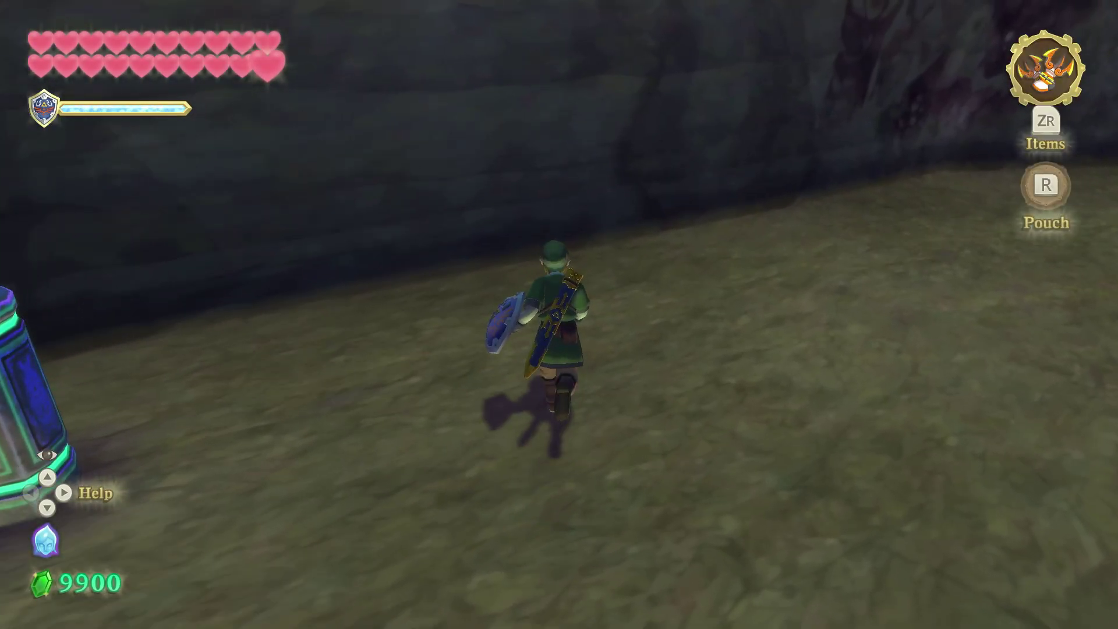
pyautogui.press('Up')
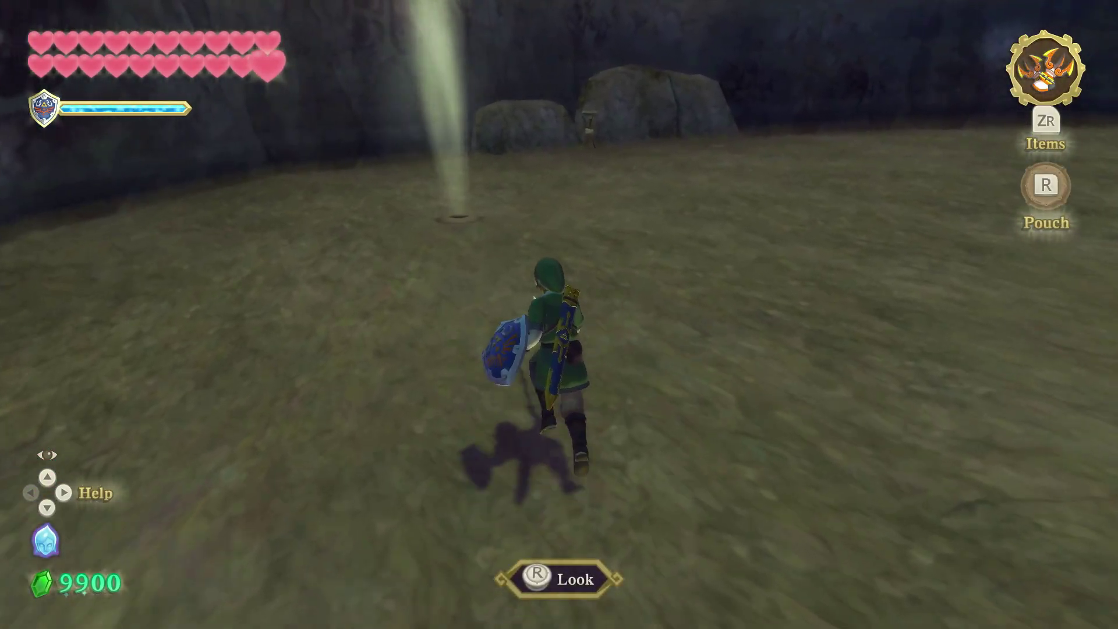
pyautogui.press('Up')
pyautogui.press('x')
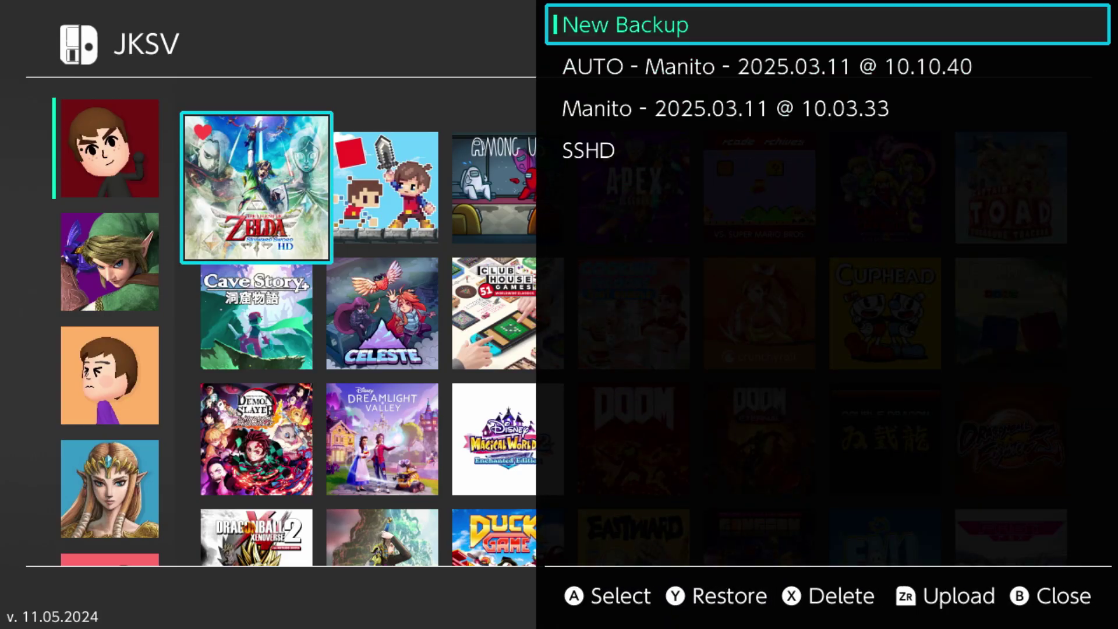
# Restore the AUTO 10.10.40 backup of the original save, creating a new 10.14.46 backup.
pyautogui.press('Down')
pyautogui.press('y')
pyautogui.press('a')
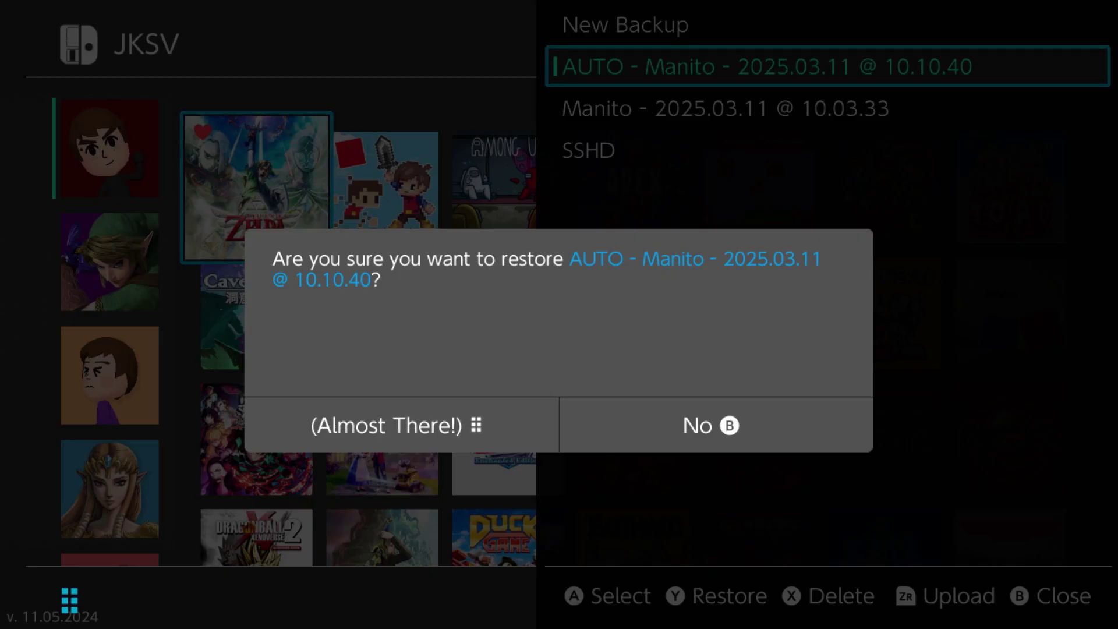
pyautogui.press('Down')
pyautogui.press('Down')
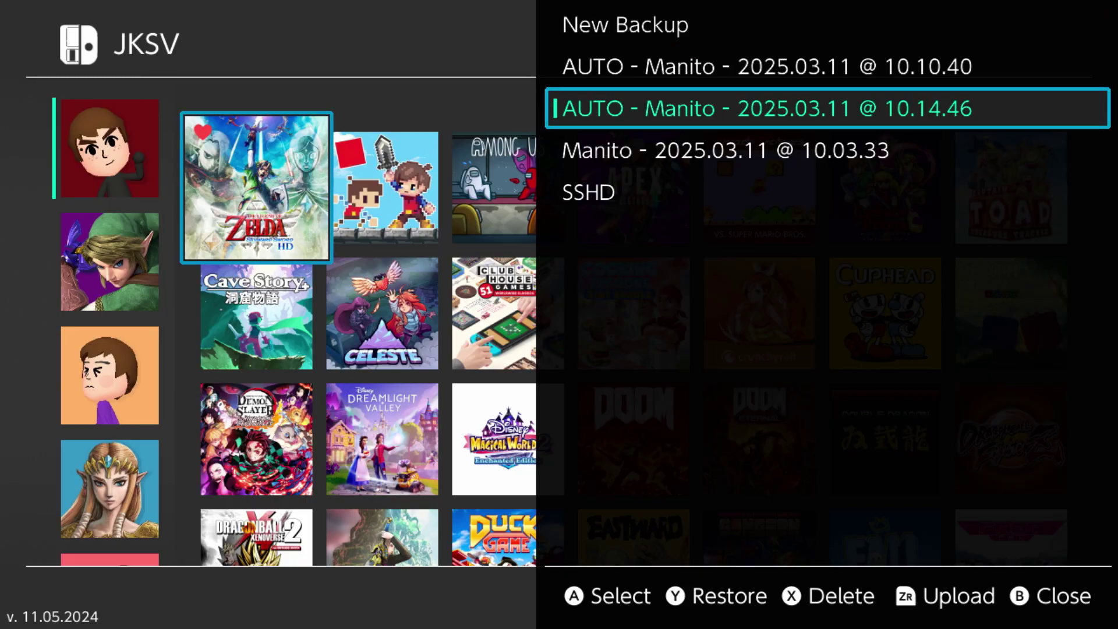
pyautogui.press('Down')
pyautogui.press('Up')
pyautogui.press('Up')
pyautogui.press('Down')
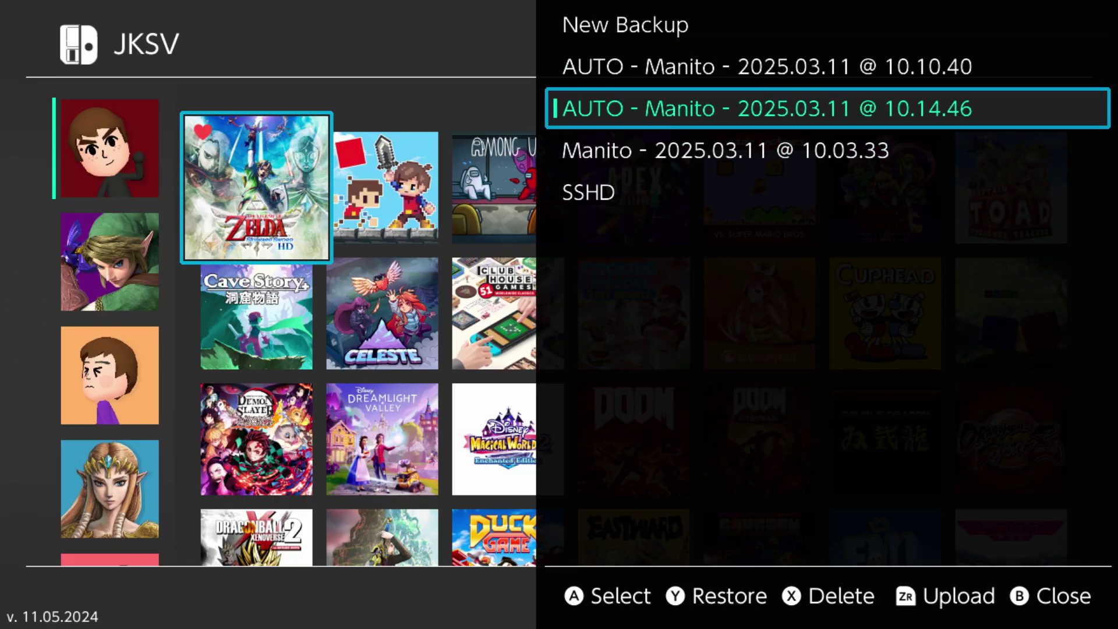
# Exit JKSV to the HOME menu and close Skyward Sword HD.
pyautogui.press('Escape')
pyautogui.press('+')
pyautogui.press('Home')
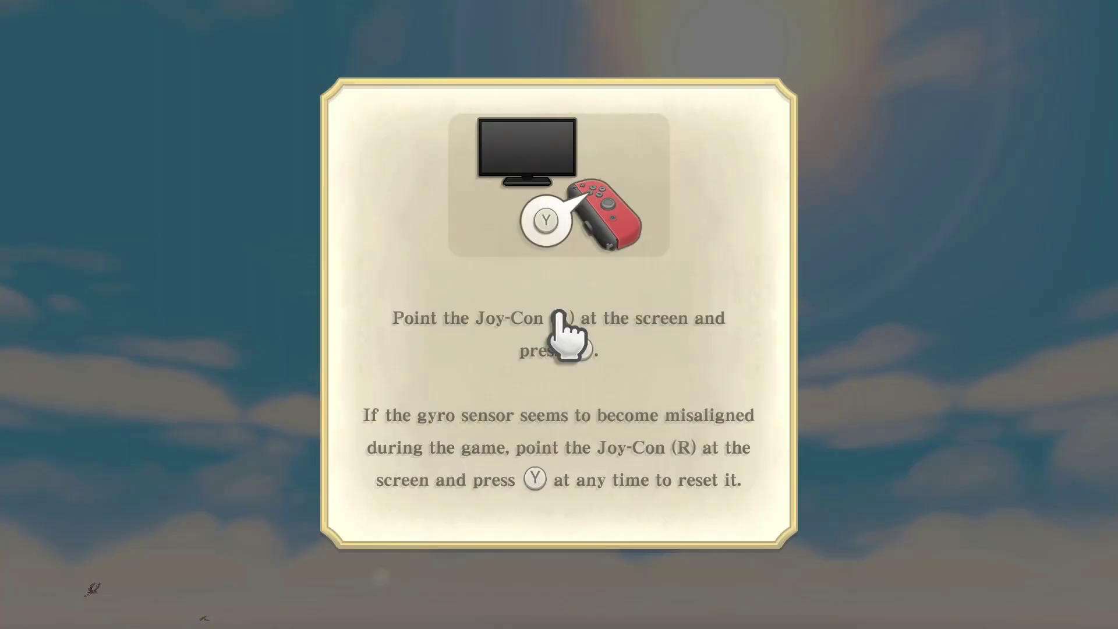
# Relaunch Skyward Sword HD and confirm both Quest Logs show the original 30:49 play time.
pyautogui.press('y')
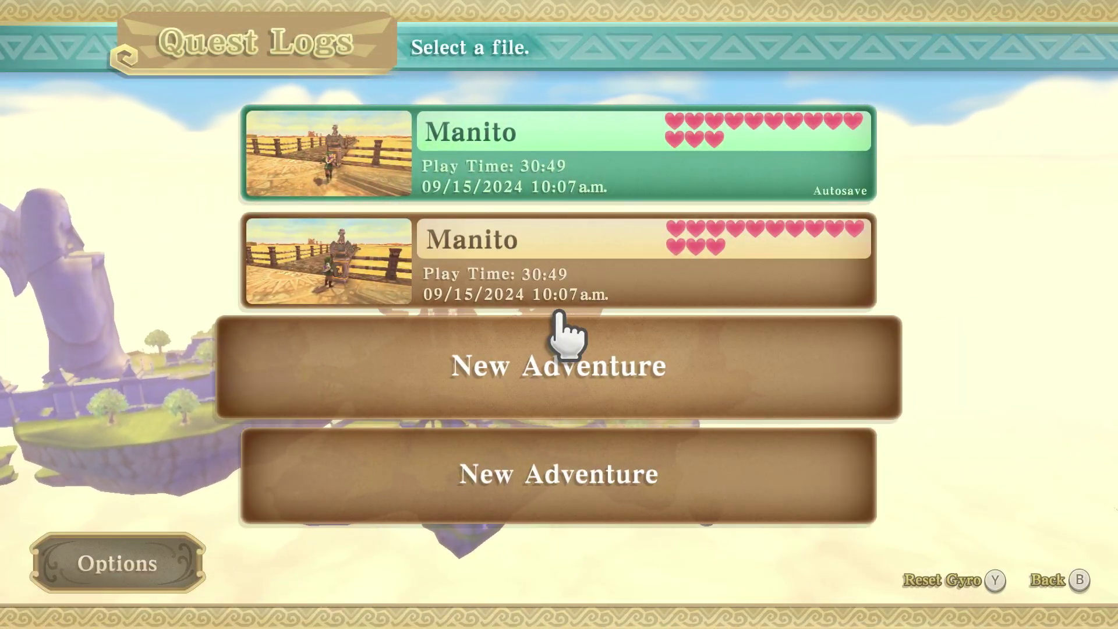